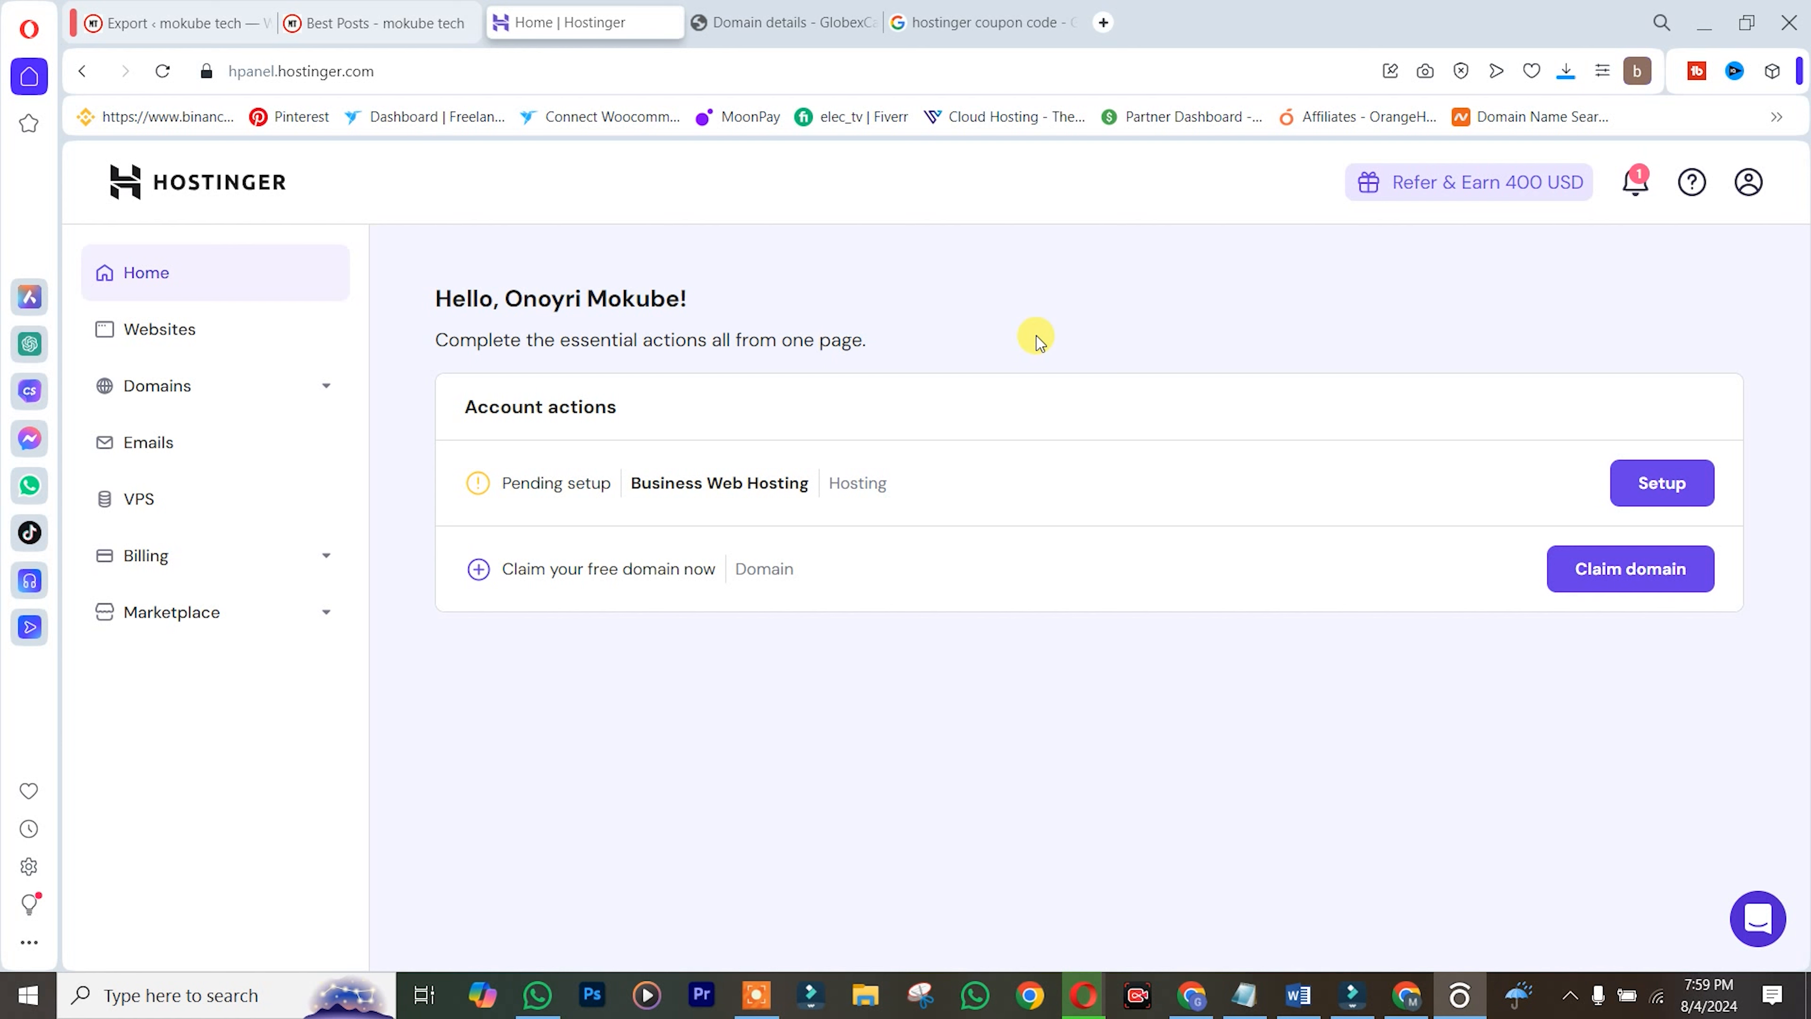
# Go to Domains > Transfers and choose 'Transfer domain to Hostinger'
pyautogui.click(221, 395)
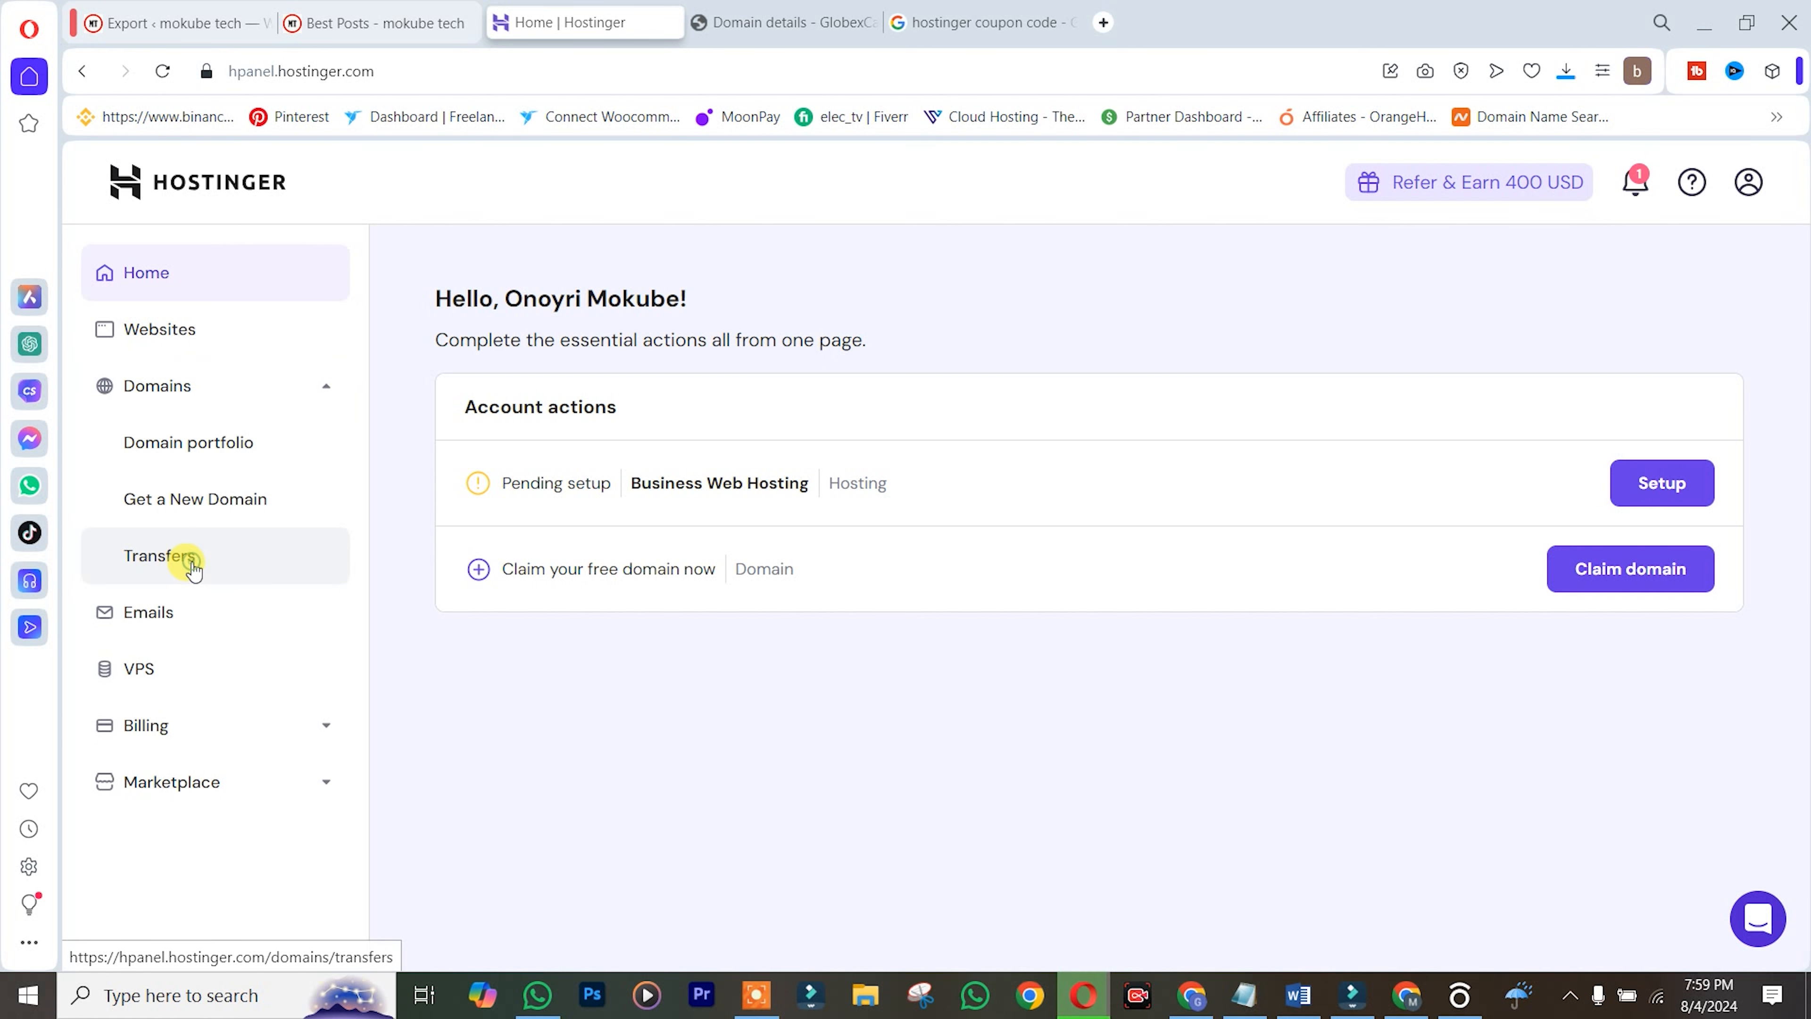
pyautogui.click(191, 562)
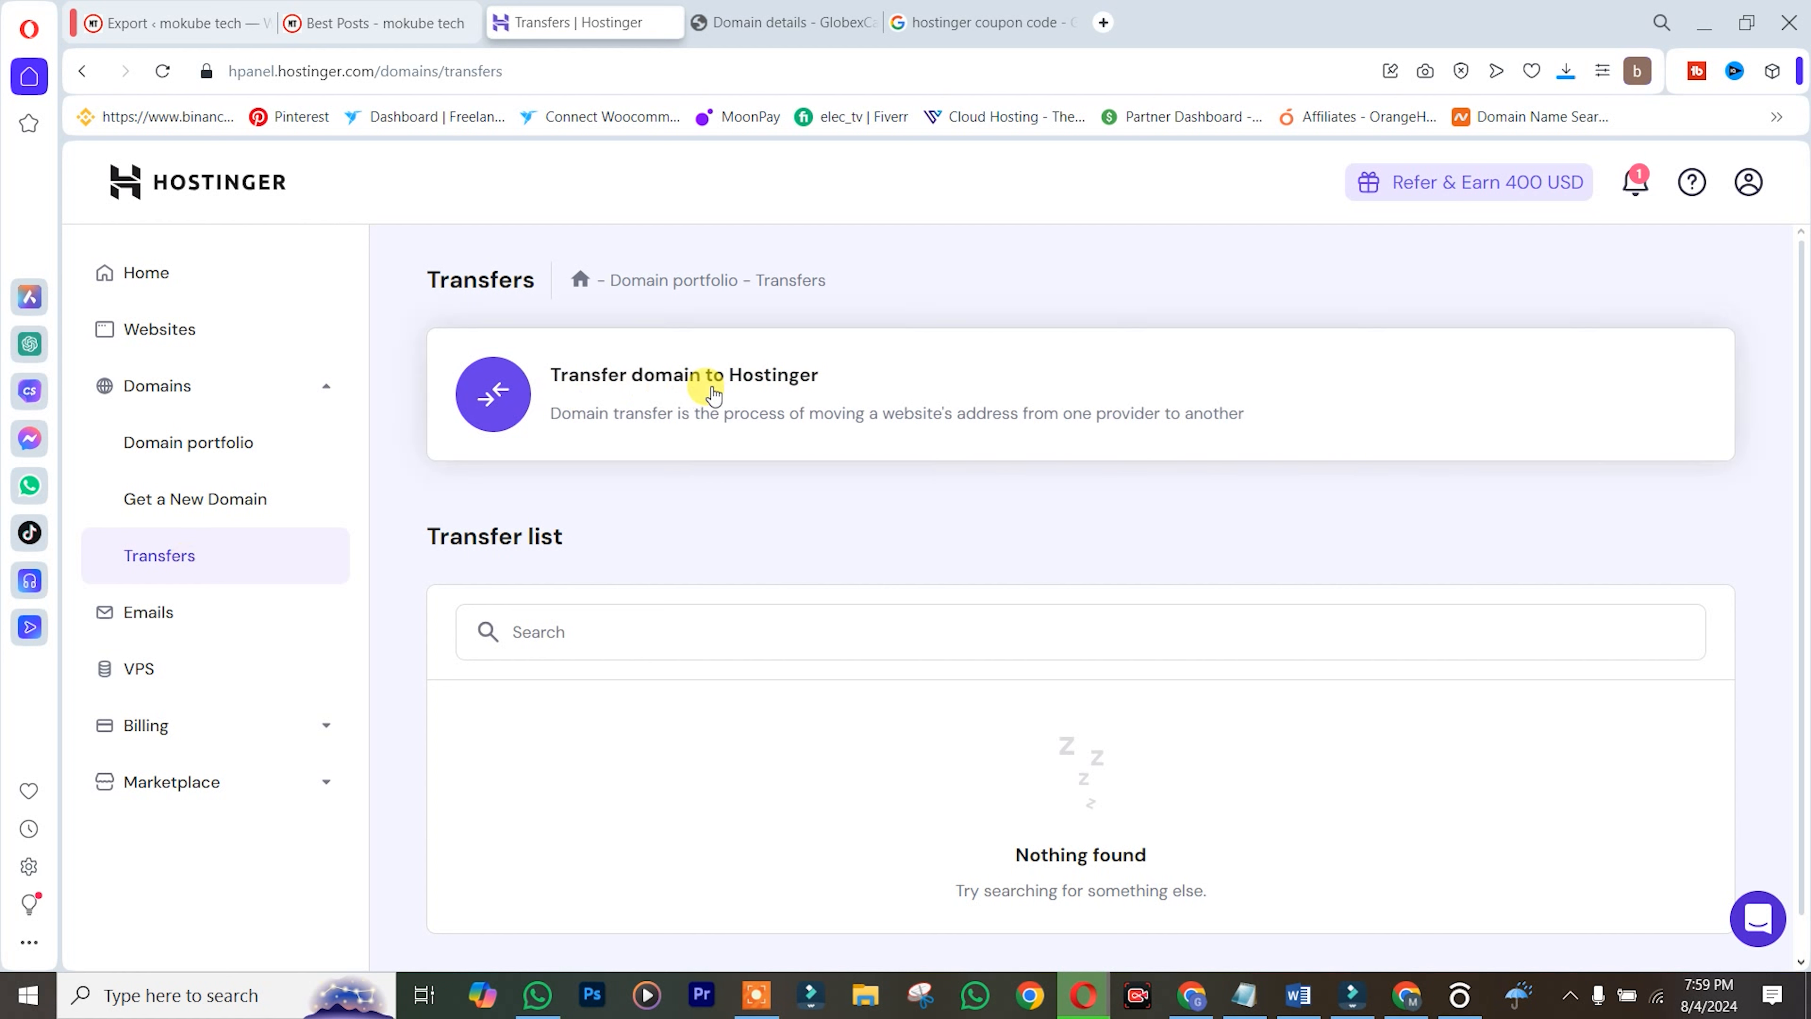
pyautogui.click(862, 398)
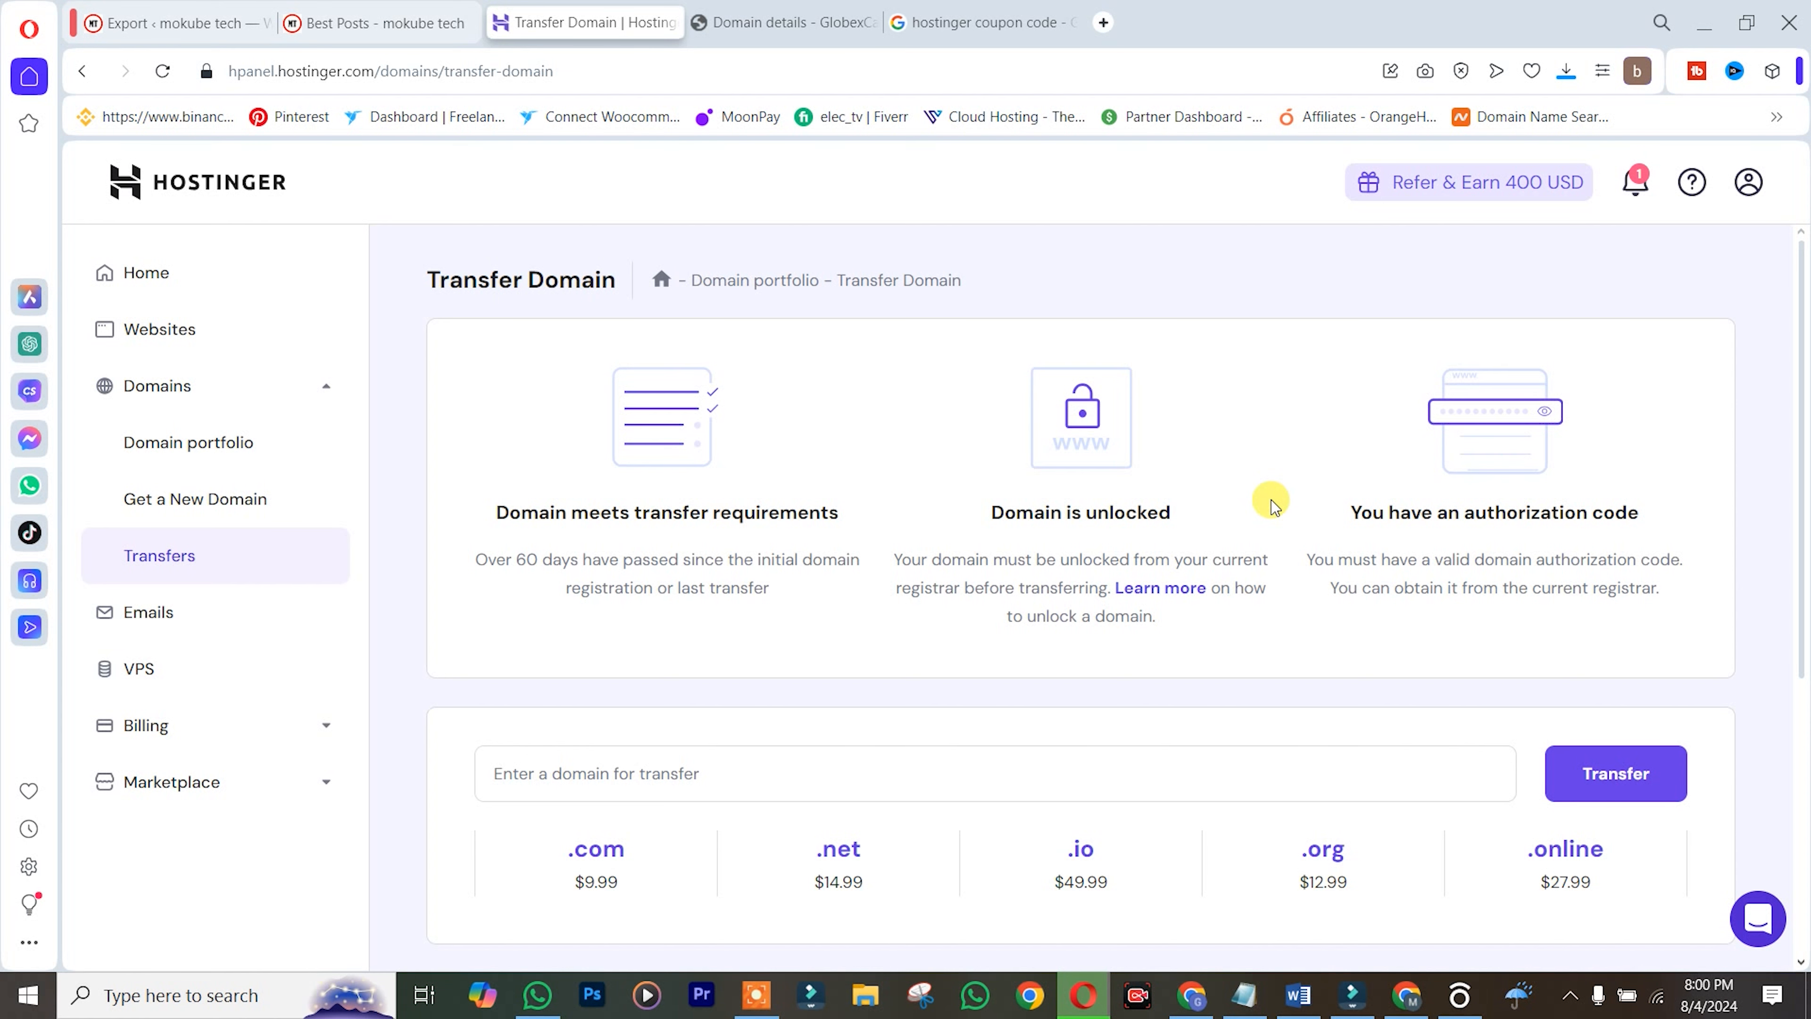
# At GlobexCamHost, switch mokubetech.com's Registrar Lock to Off, save, and select the domain name
pyautogui.click(785, 22)
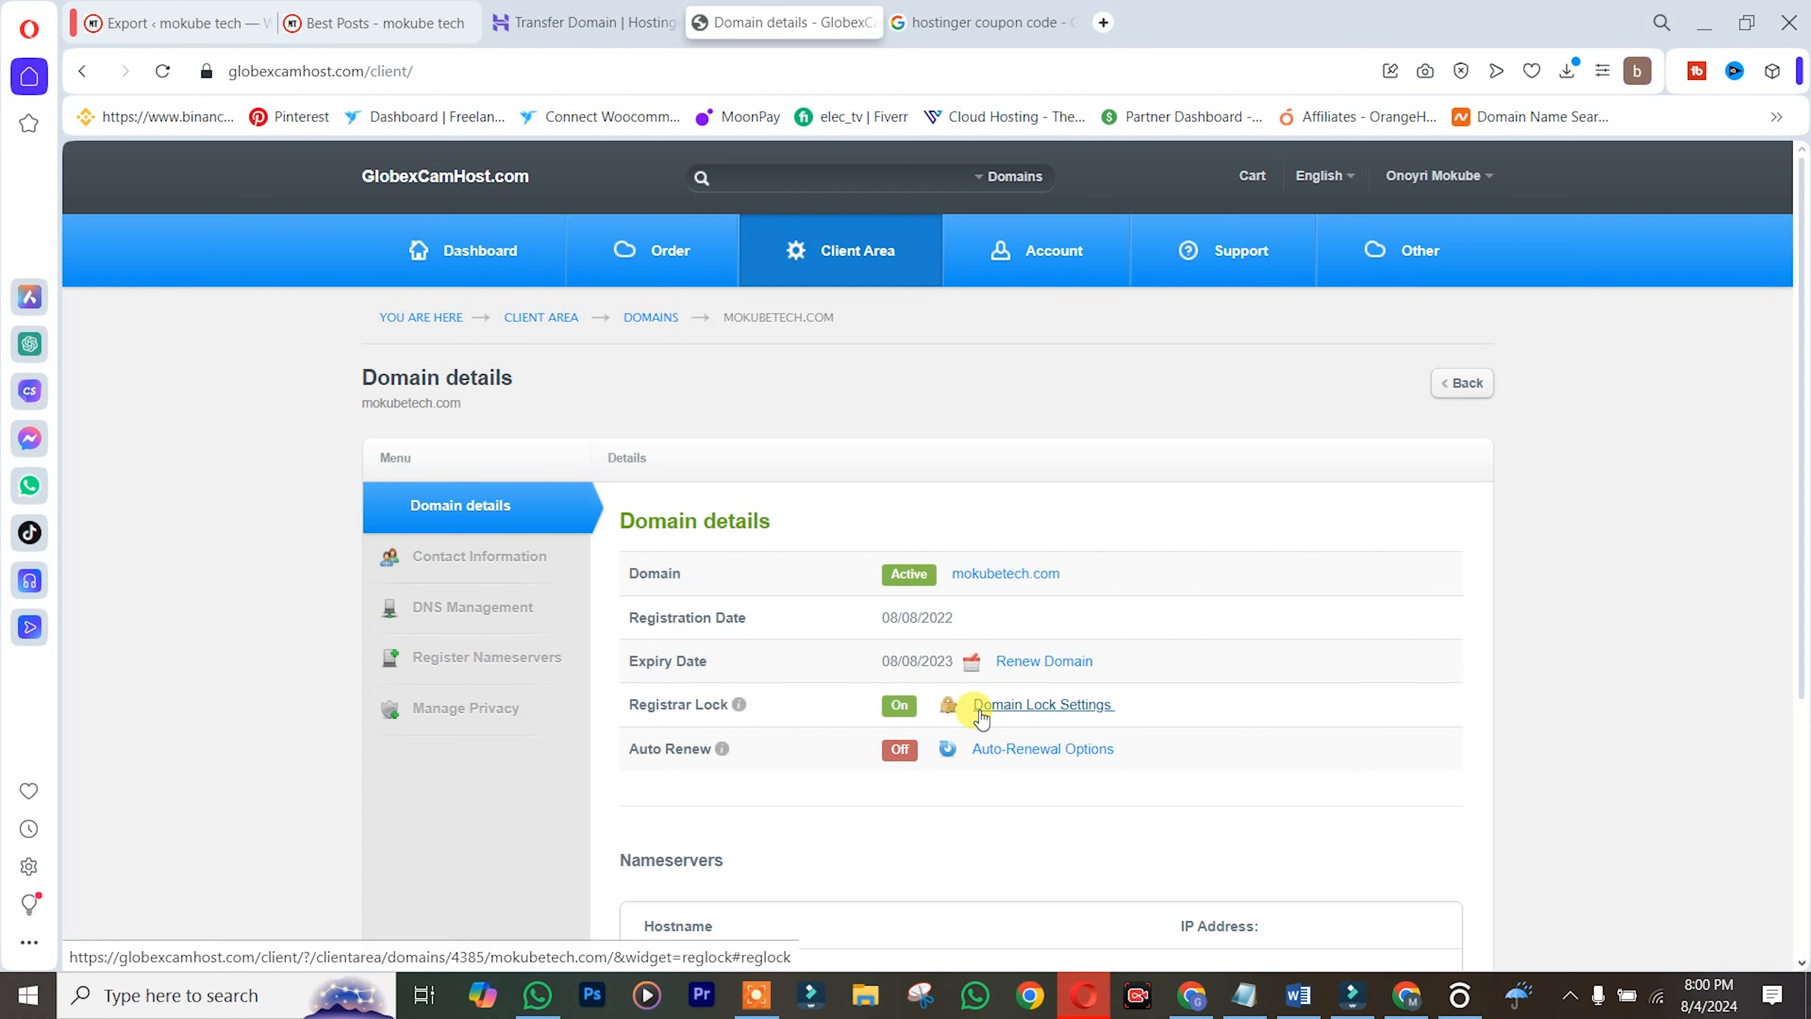
pyautogui.scroll(-2, 1802, 714)
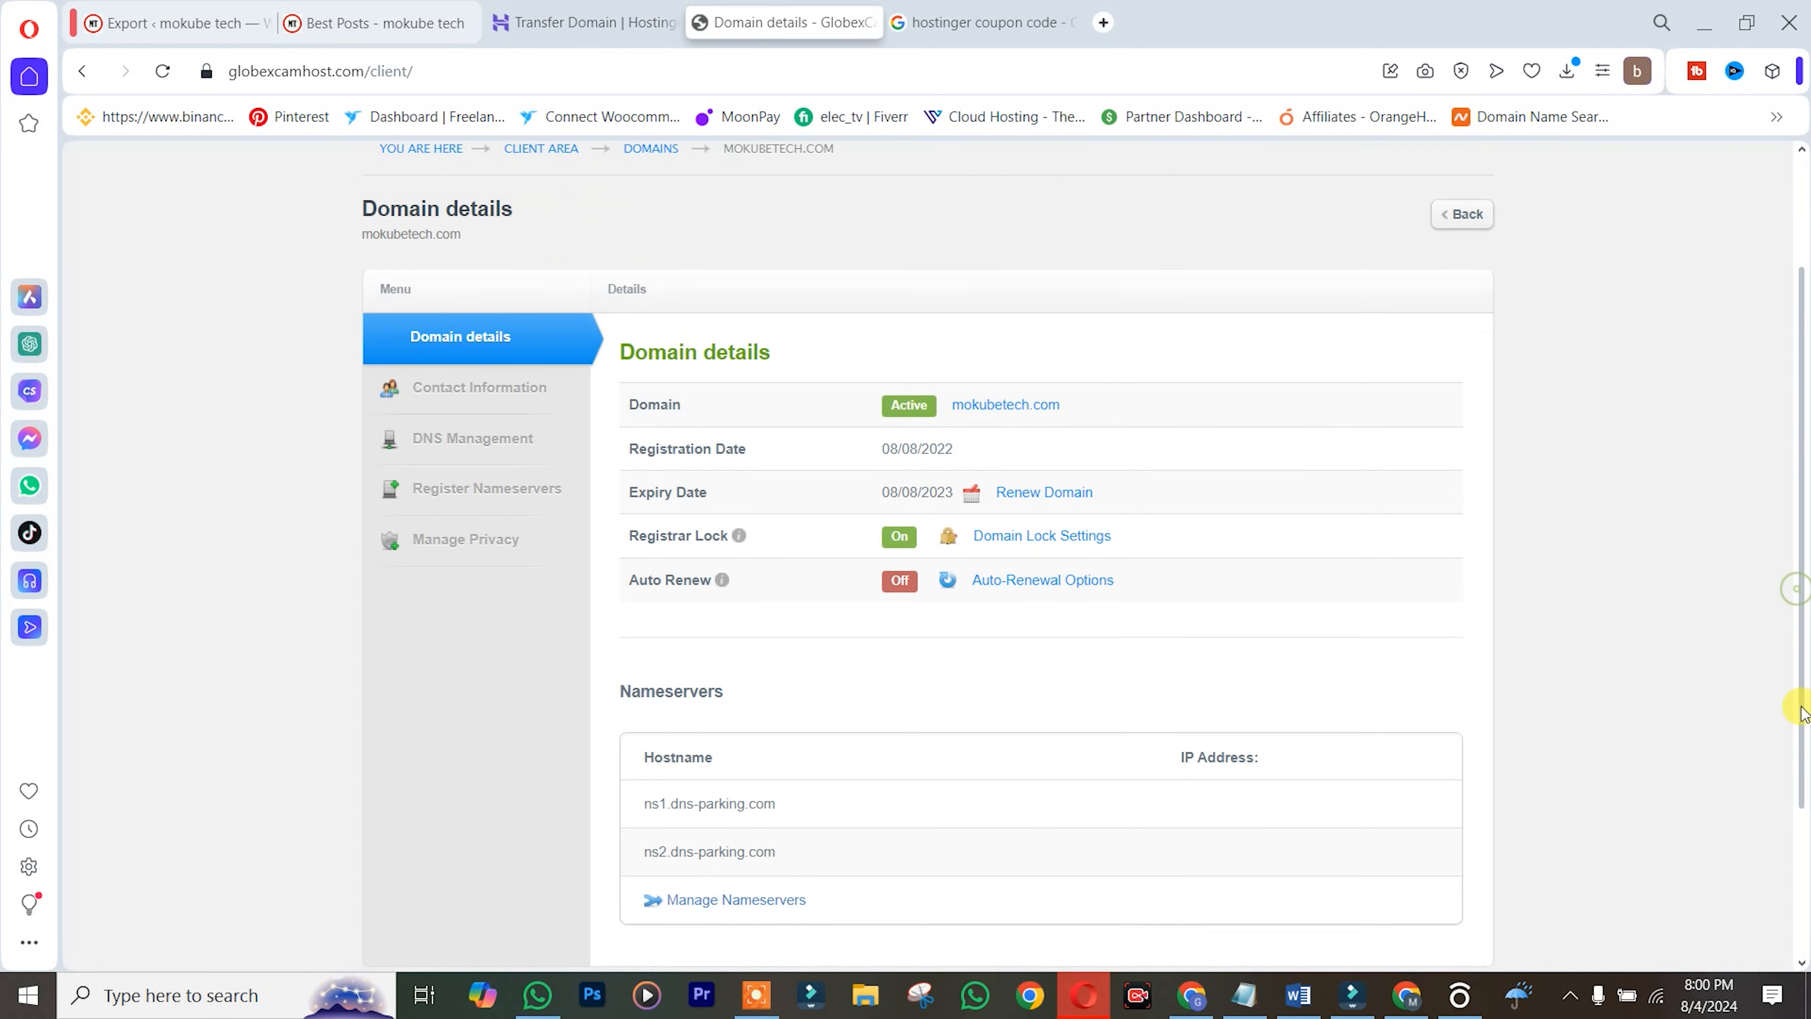
pyautogui.click(1060, 519)
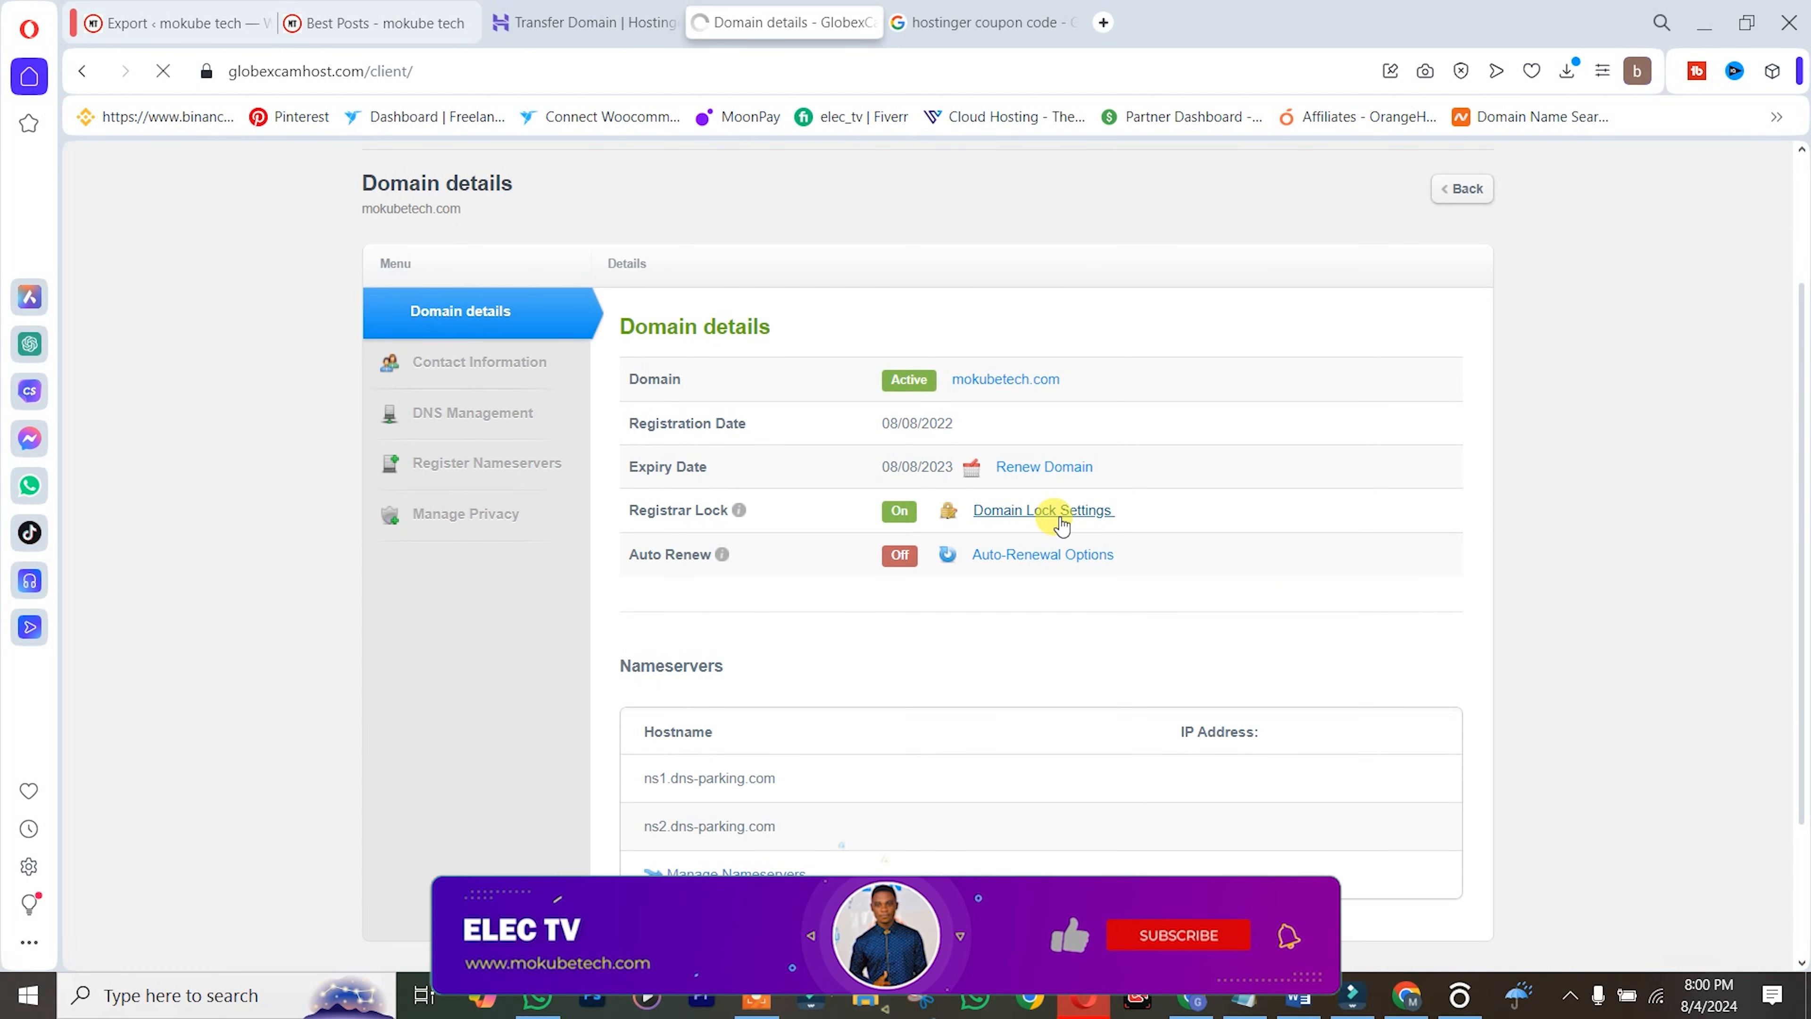
pyautogui.click(1097, 664)
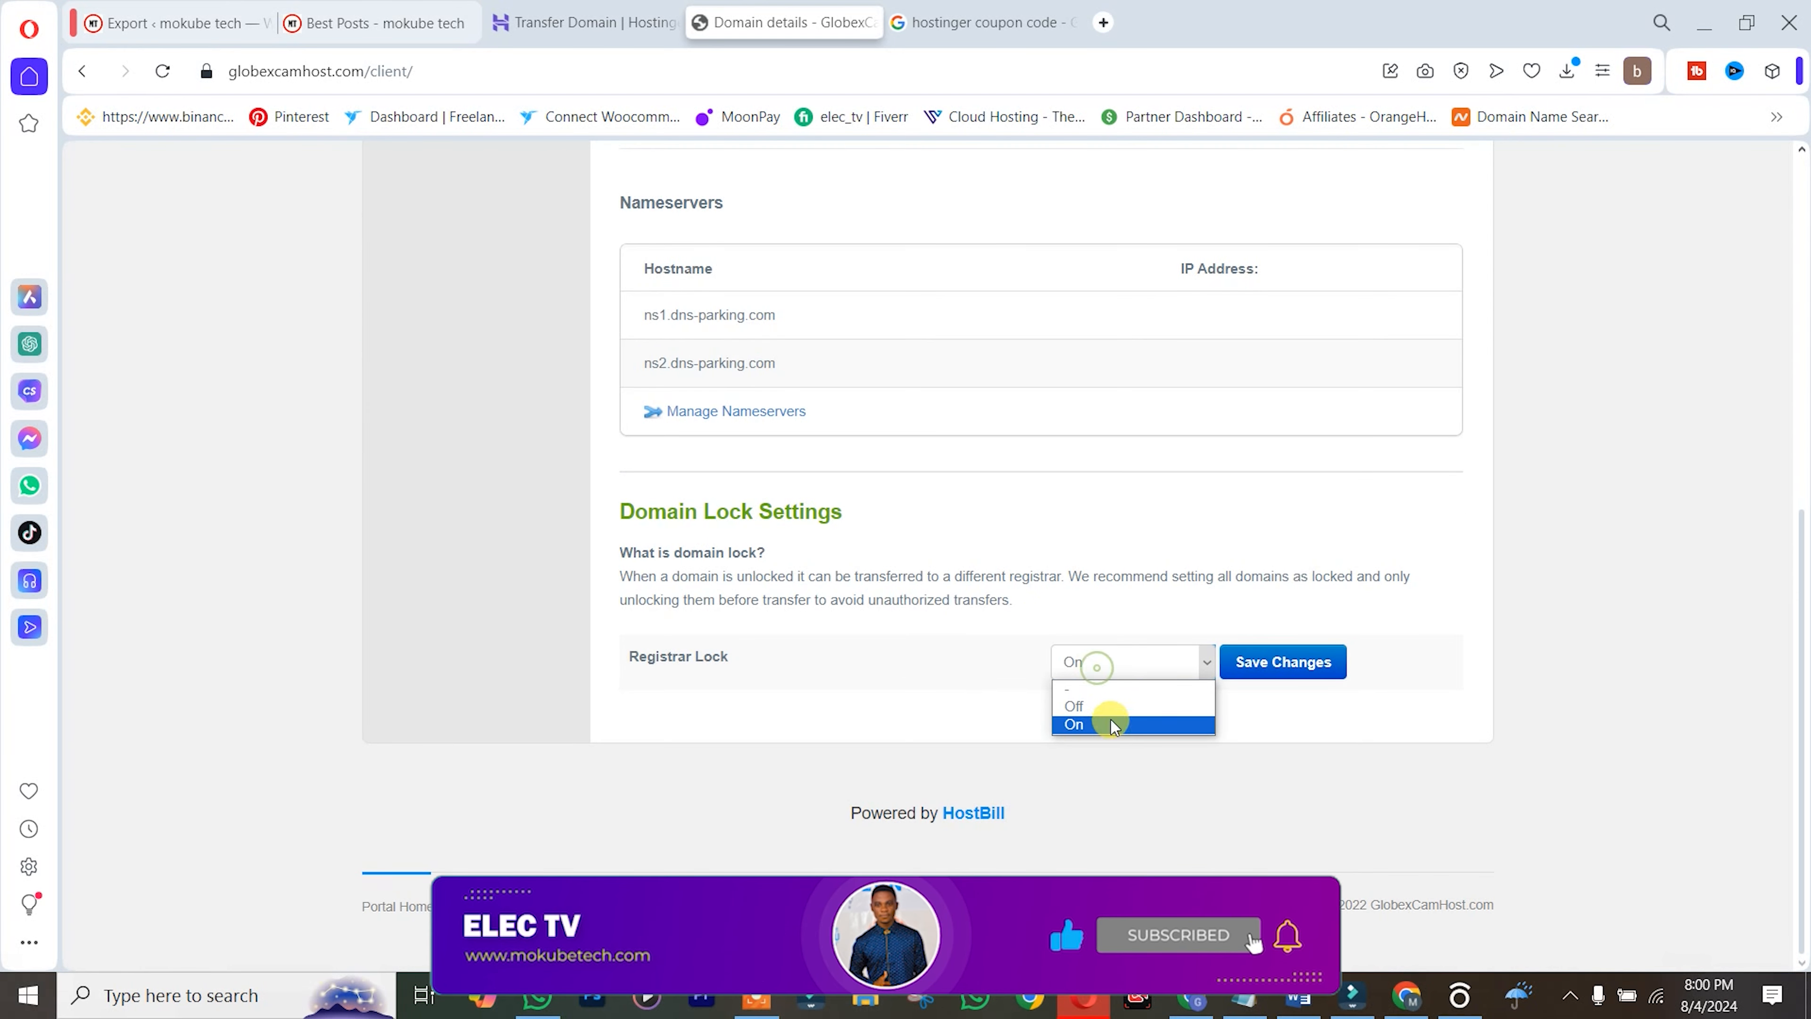
pyautogui.click(1111, 705)
pyautogui.click(1284, 671)
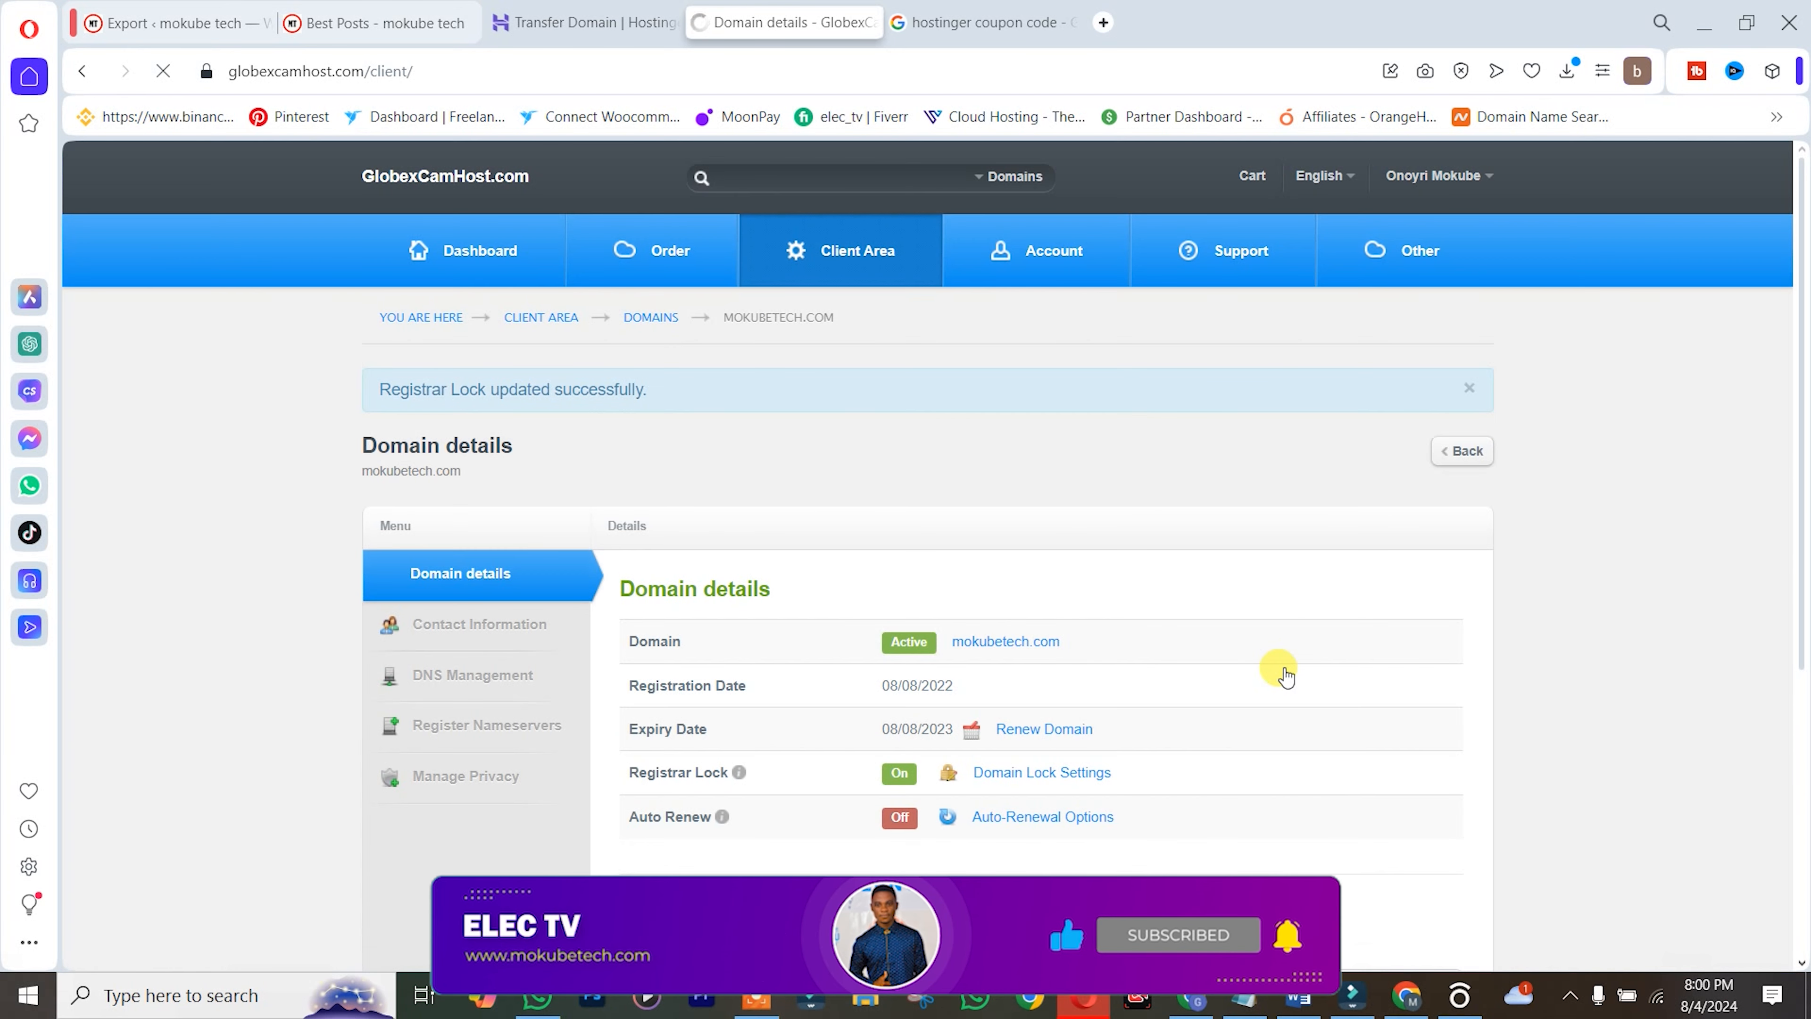
pyautogui.moveTo(1070, 641); pyautogui.dragTo(952, 640)
# Paste mokubetech.com into Hostinger's transfer box, check eligibility, and purchase the $10.17 transfer
pyautogui.click(1025, 598)
pyautogui.click(580, 9)
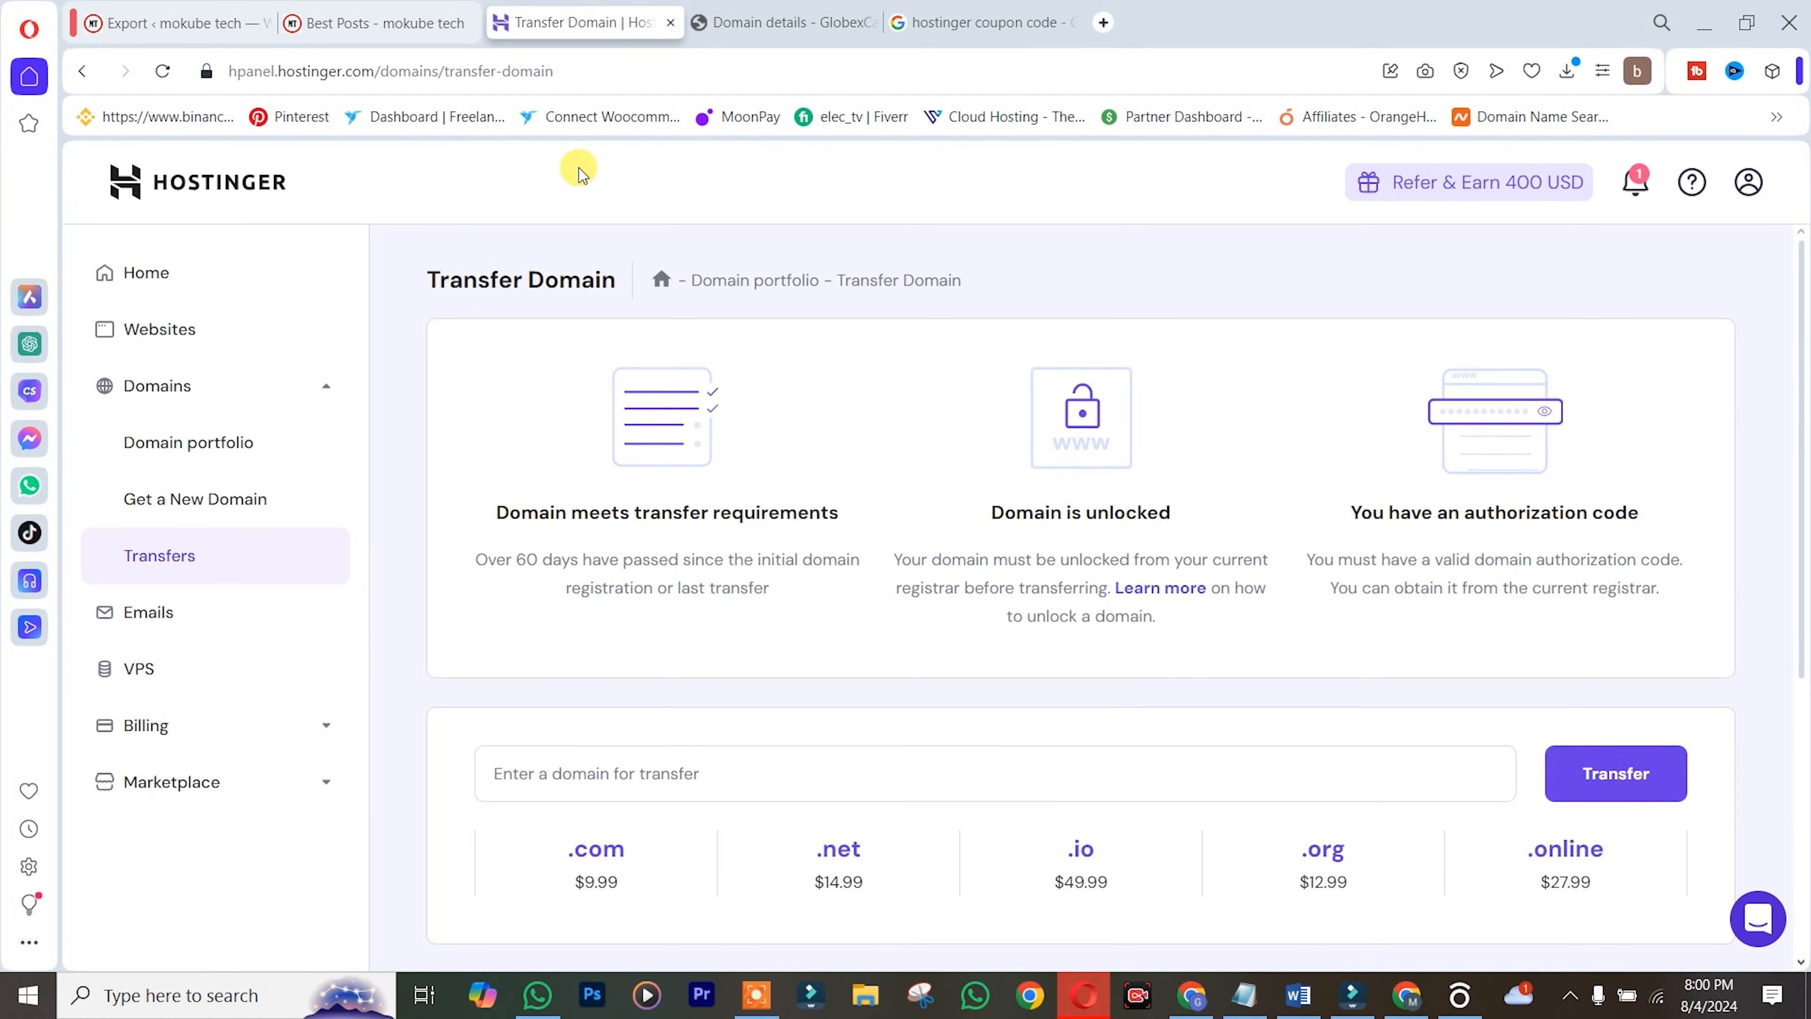
pyautogui.click(602, 774)
pyautogui.hotkey('ctrl', 'v')
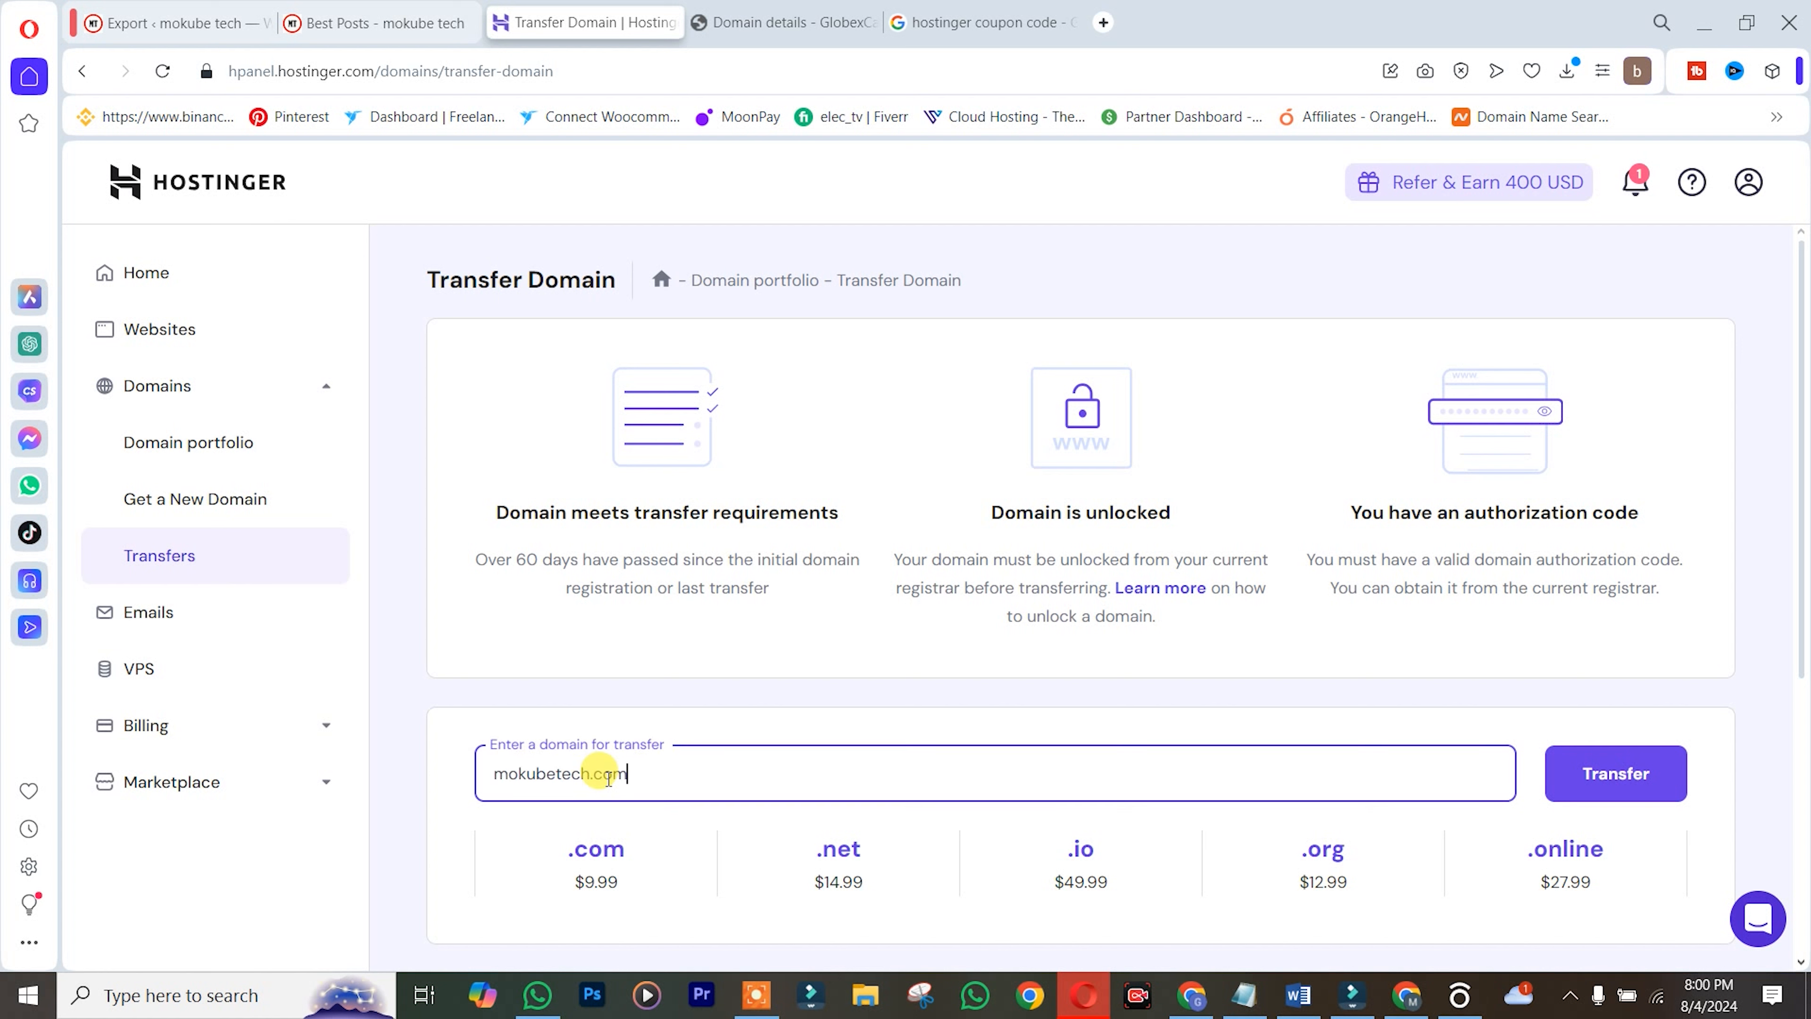
pyautogui.click(1584, 774)
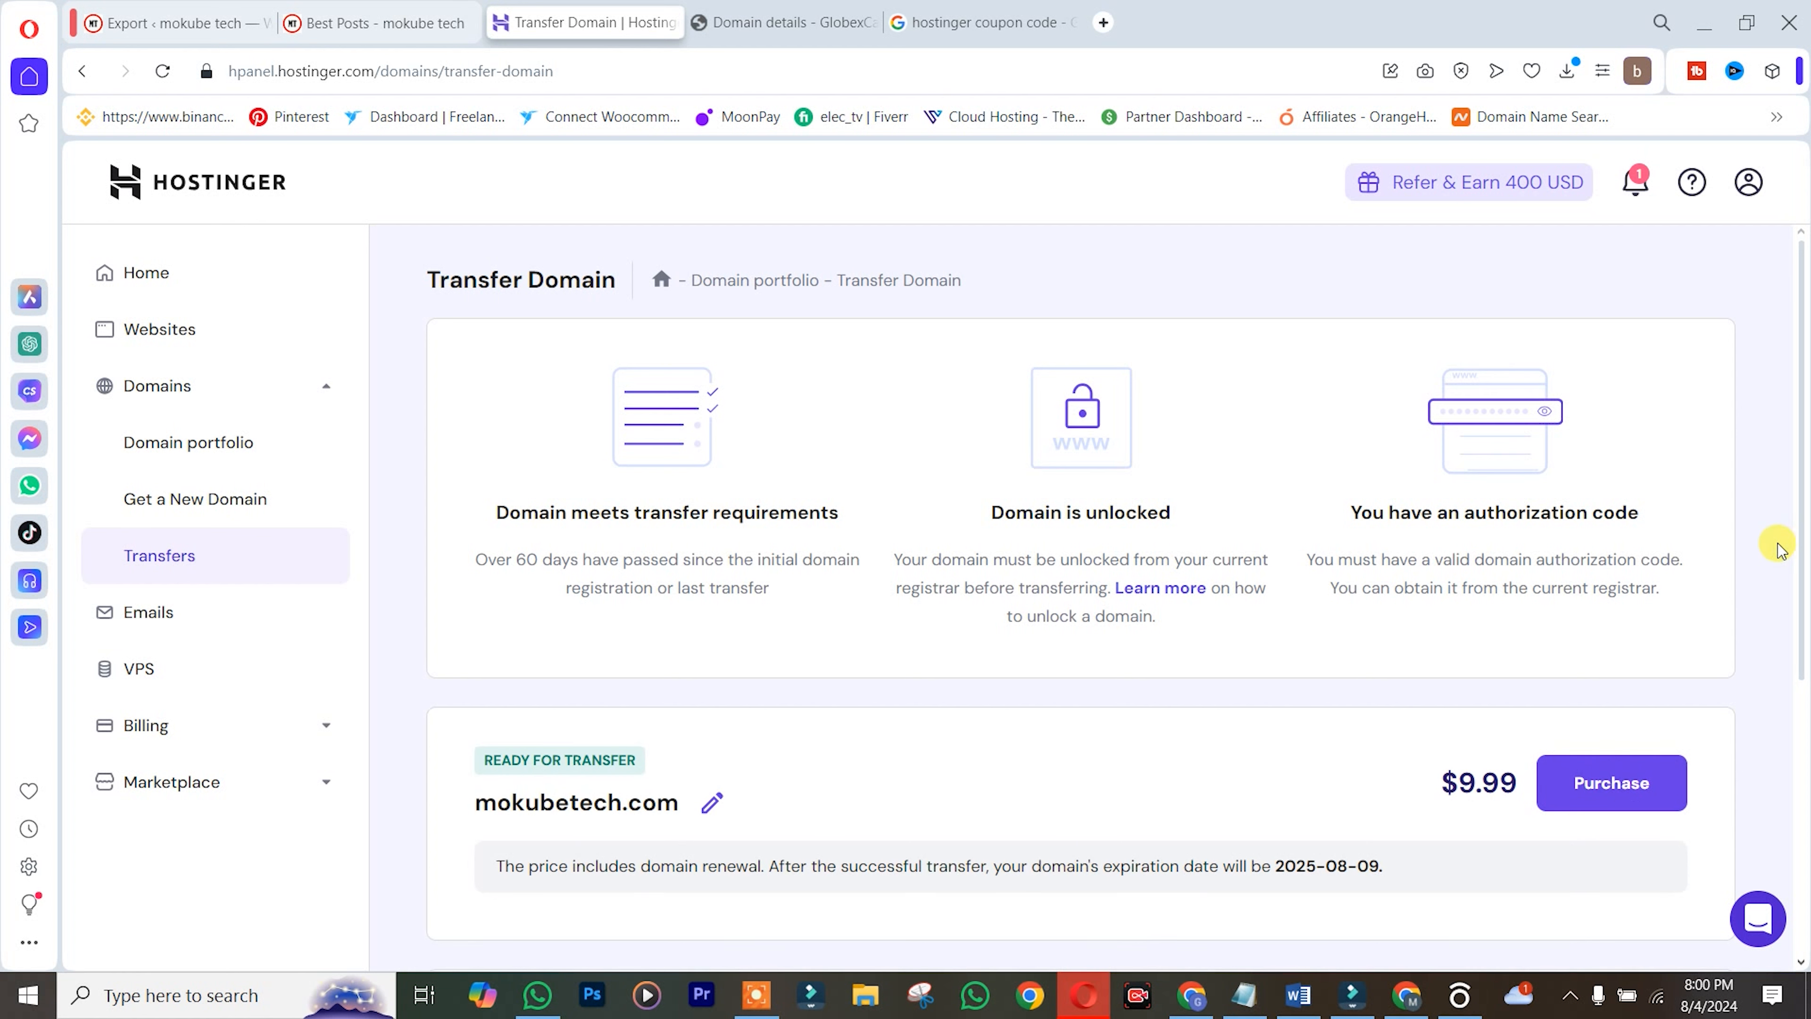
pyautogui.moveTo(1795, 601); pyautogui.dragTo(1456, 748)
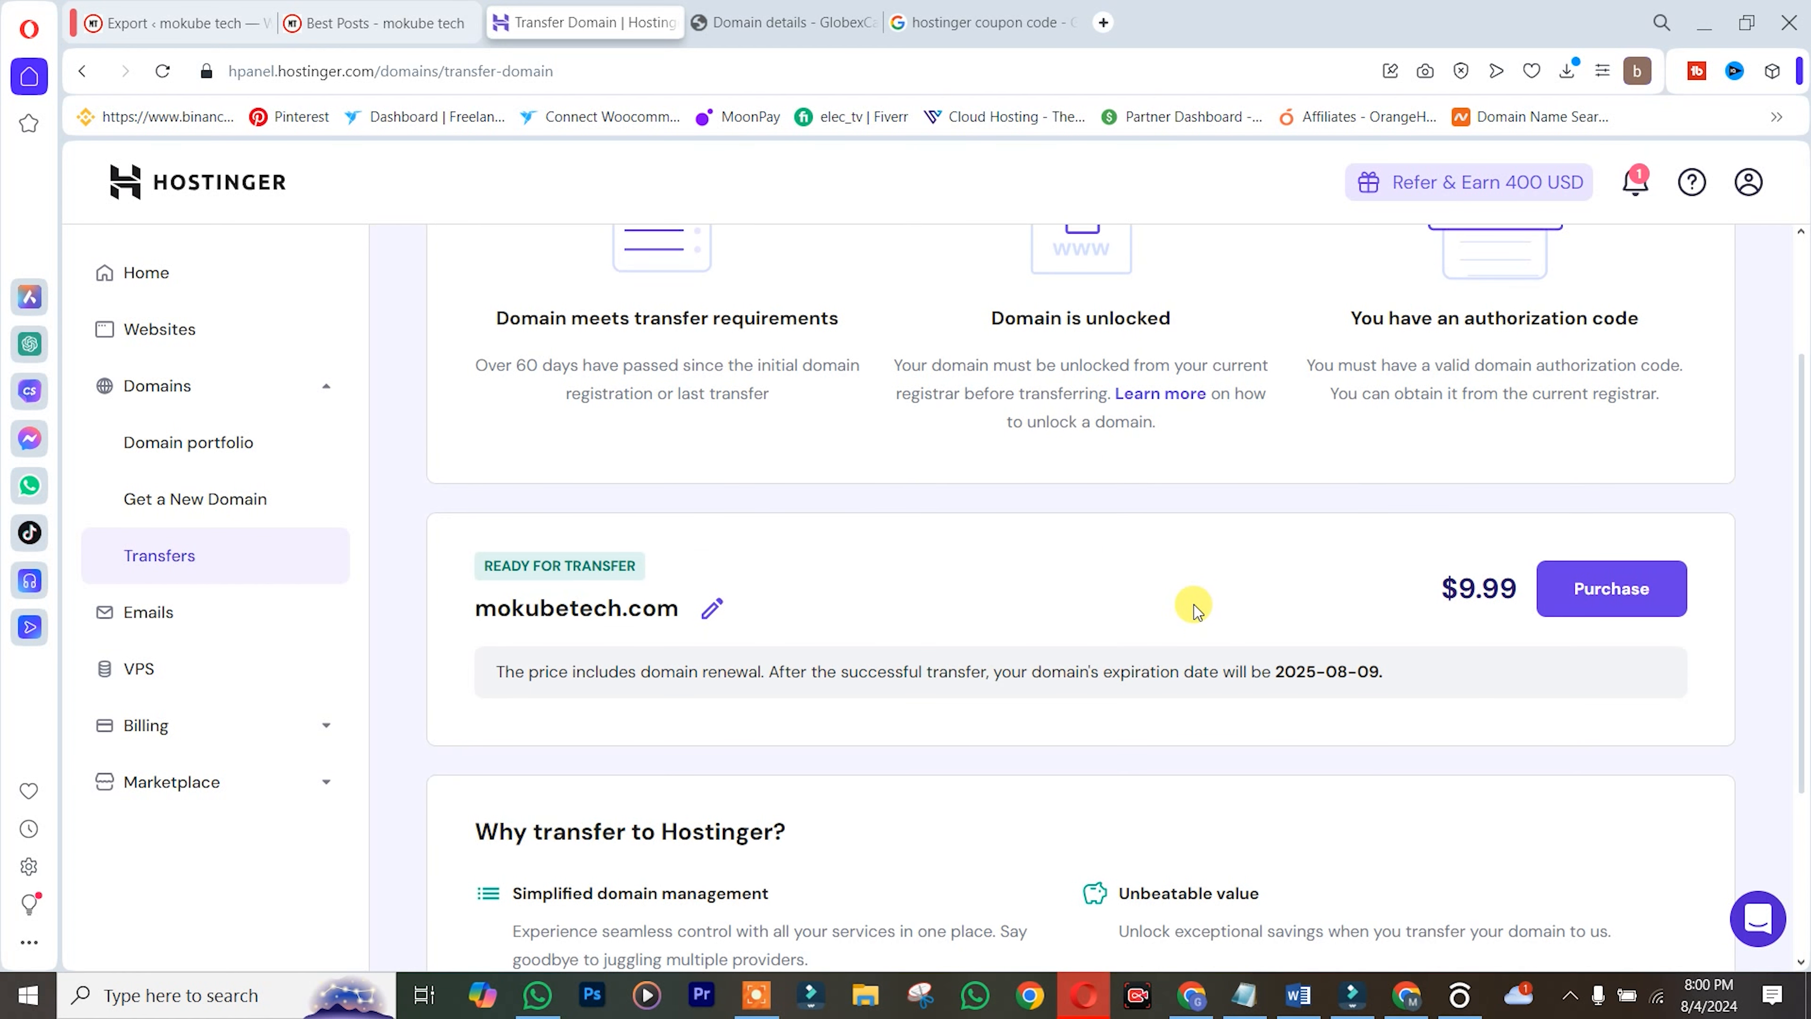
pyautogui.click(1612, 602)
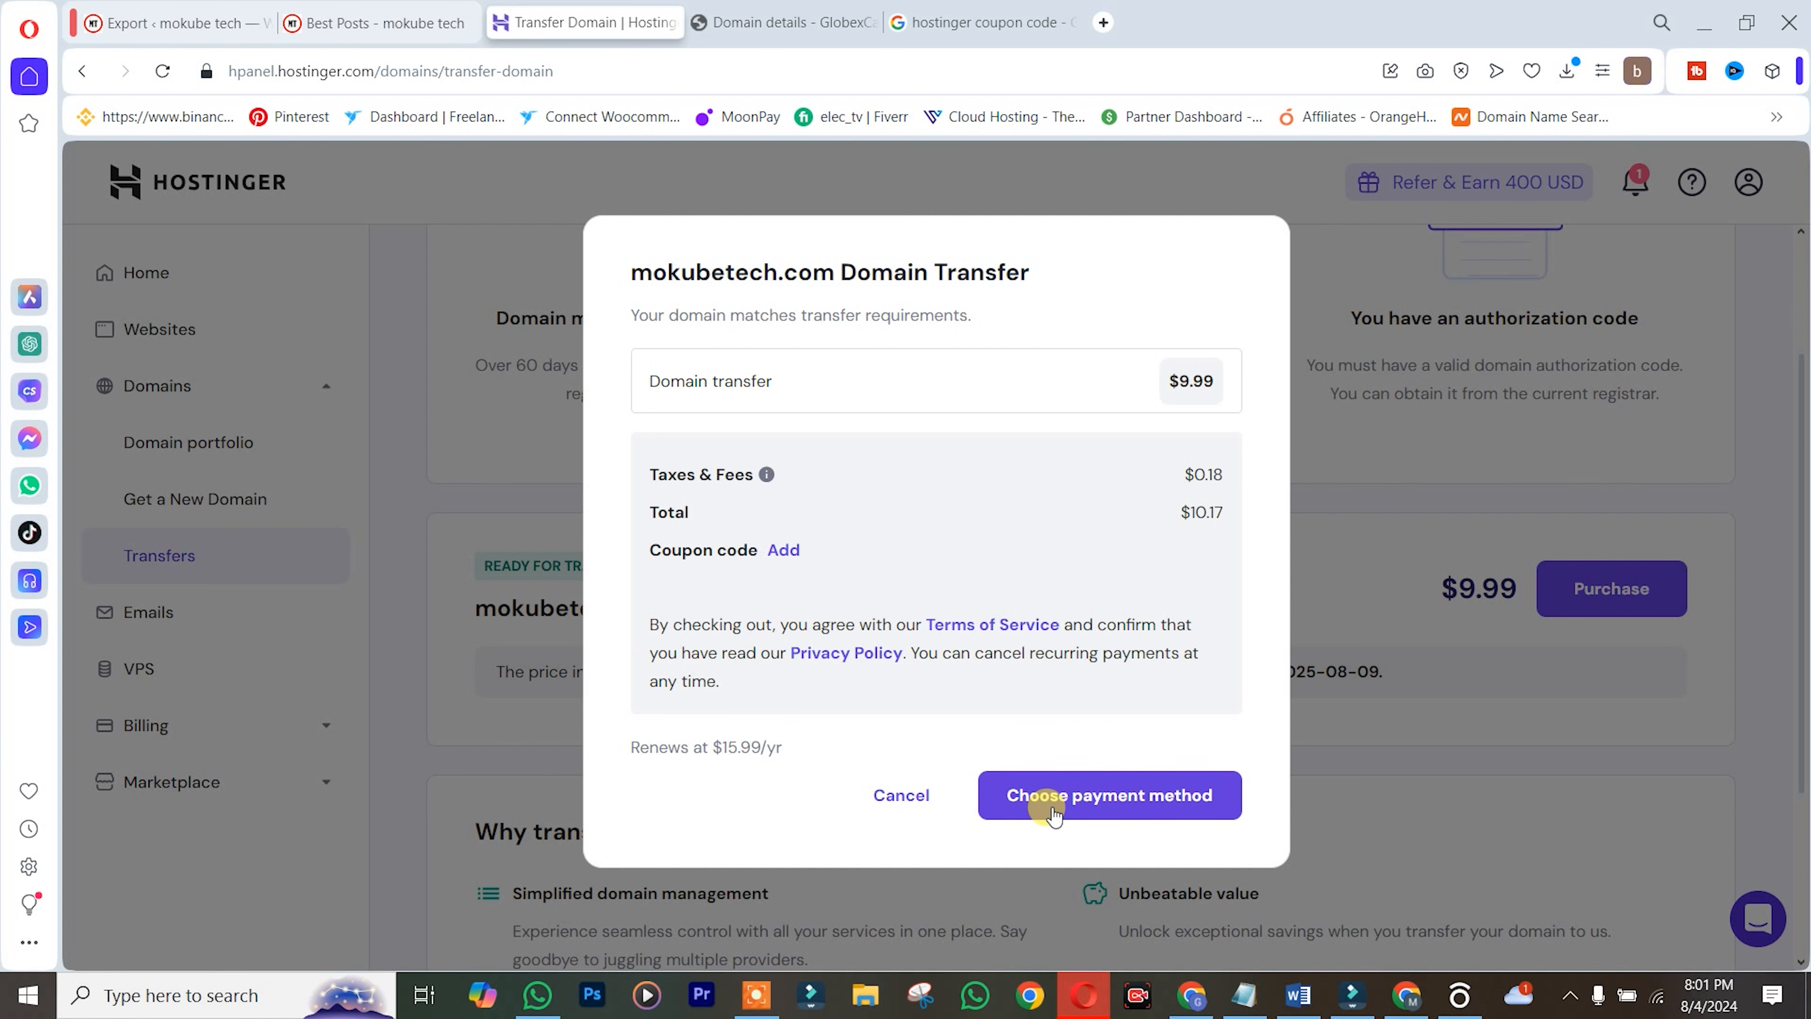
# Pay for the mokubetech.com transfer with a credit or debit card
pyautogui.click(1077, 799)
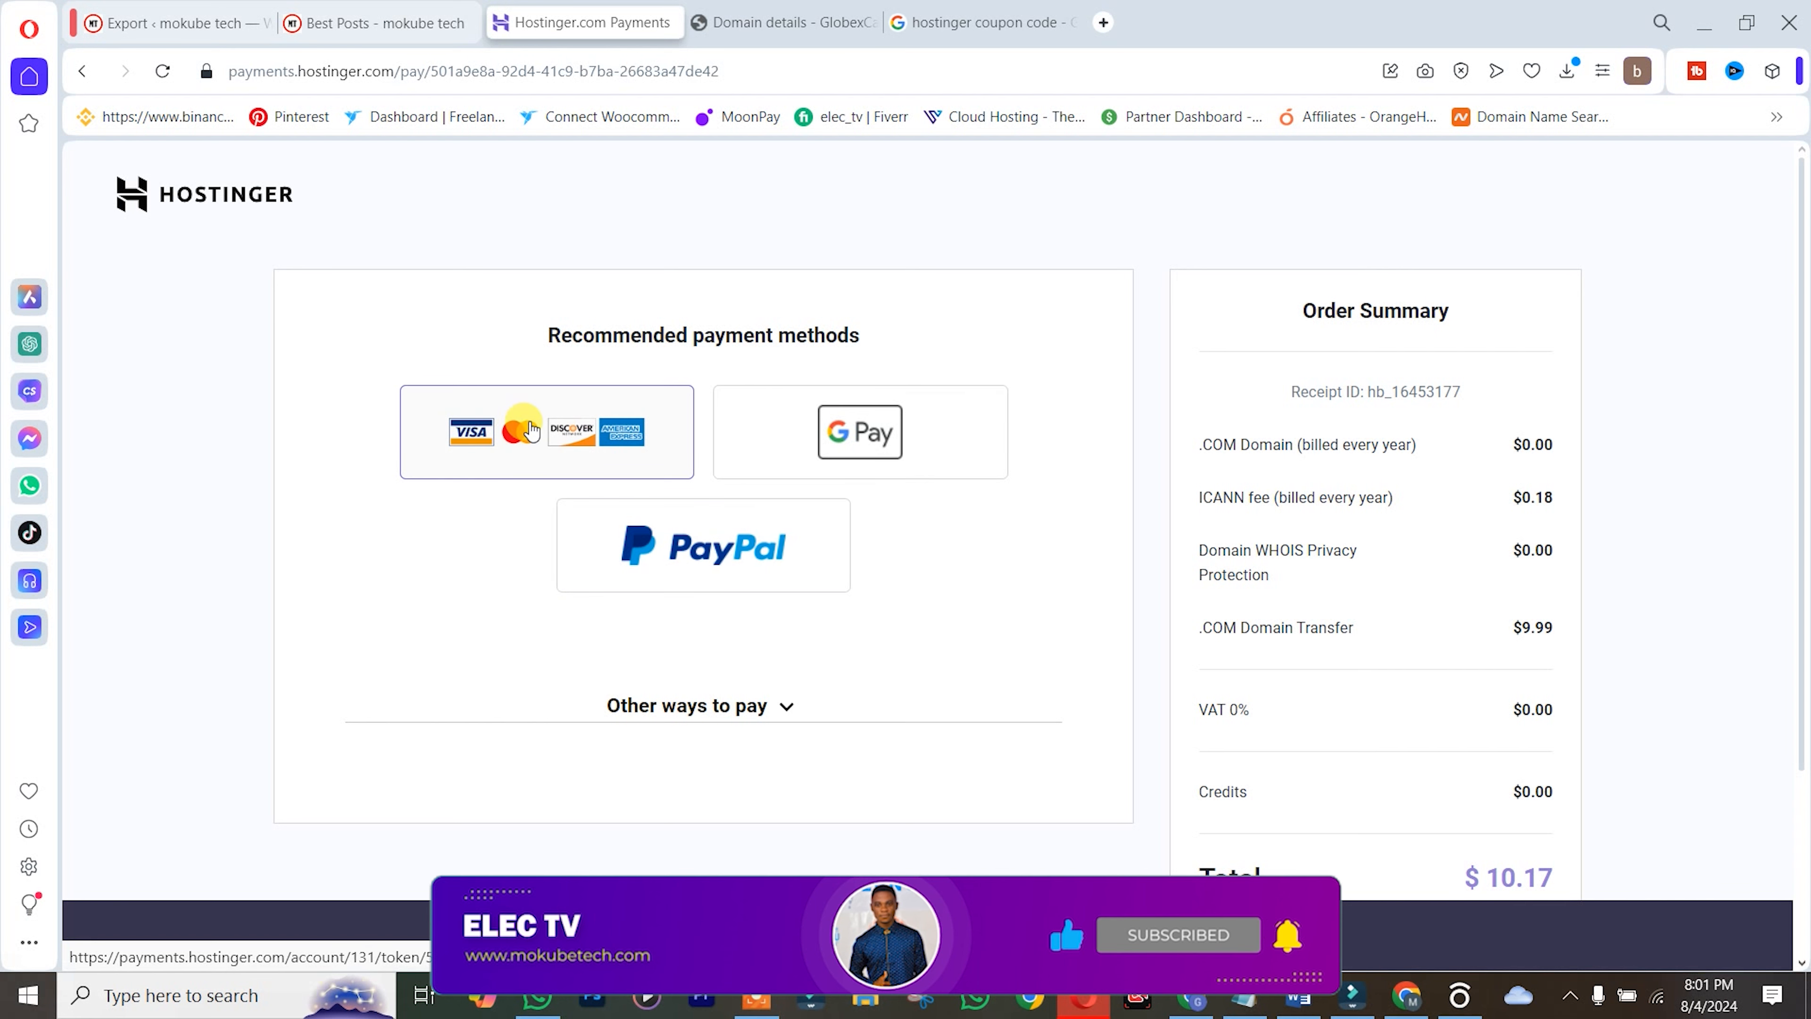
pyautogui.click(537, 437)
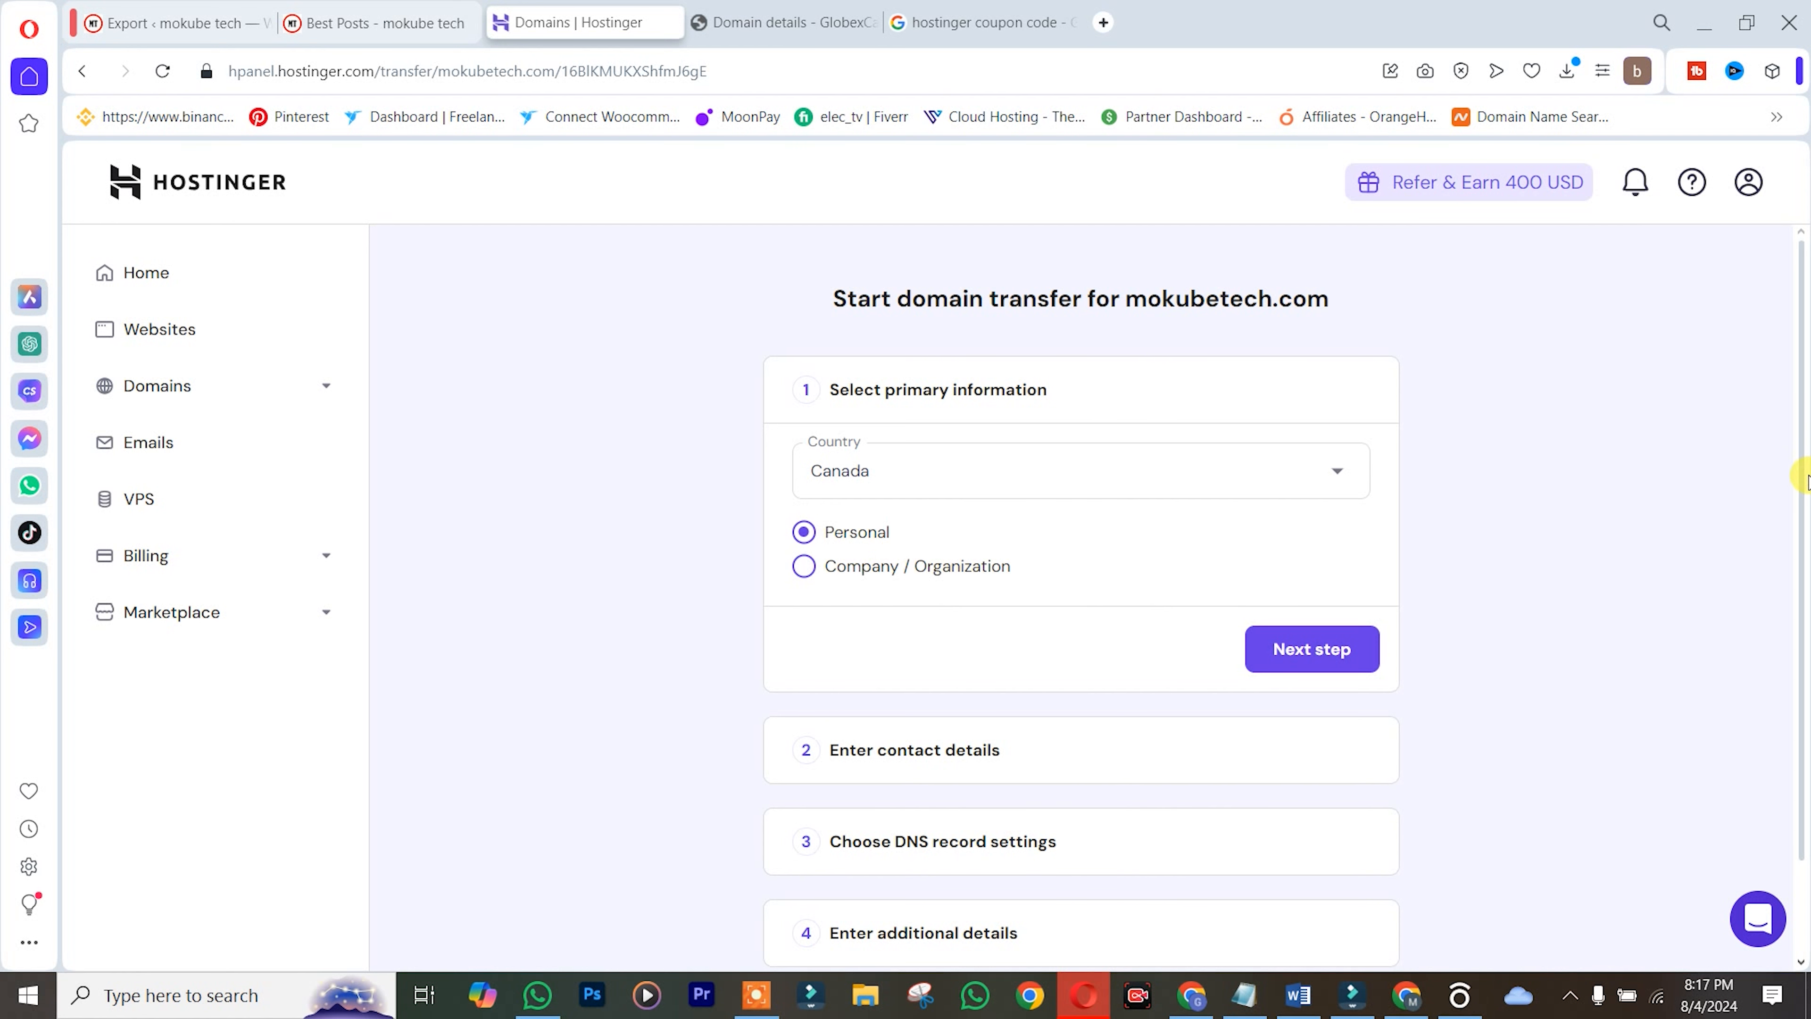
# Submit Canada and Personal as primary information, then the contact details for mokubetech.com
pyautogui.moveTo(1805, 478); pyautogui.dragTo(1794, 514)
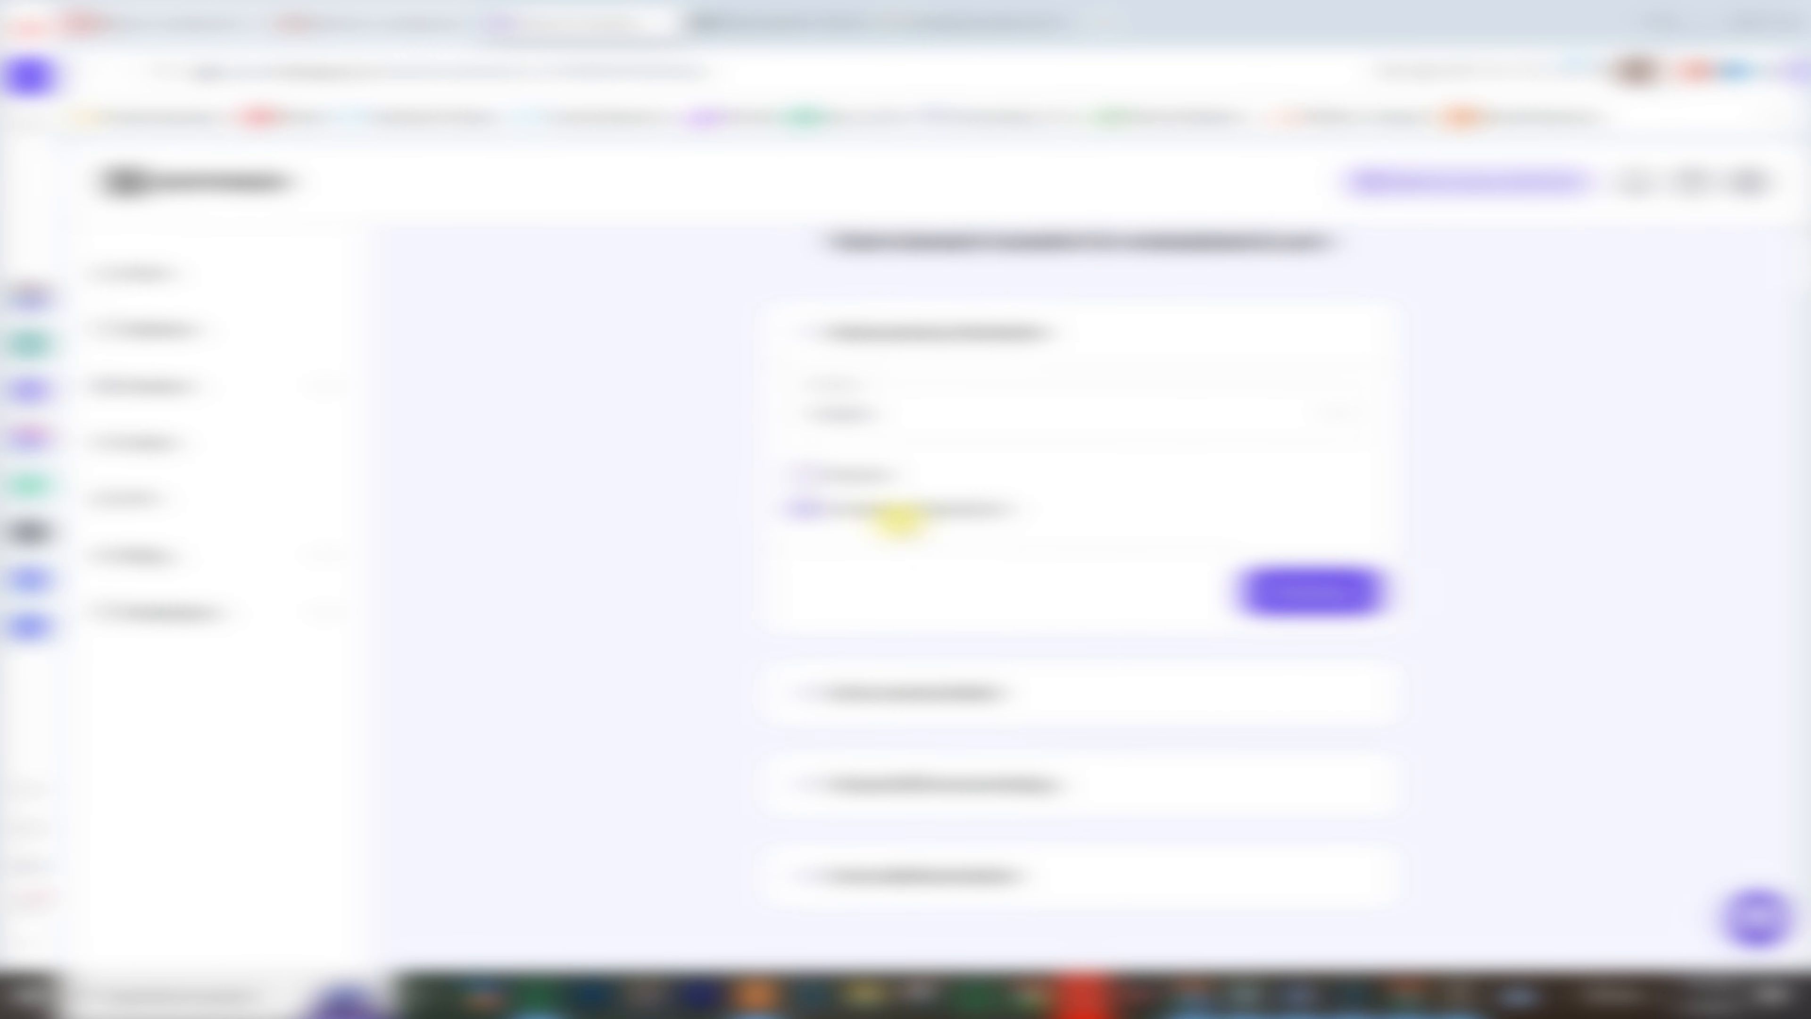
pyautogui.click(845, 476)
pyautogui.click(1305, 589)
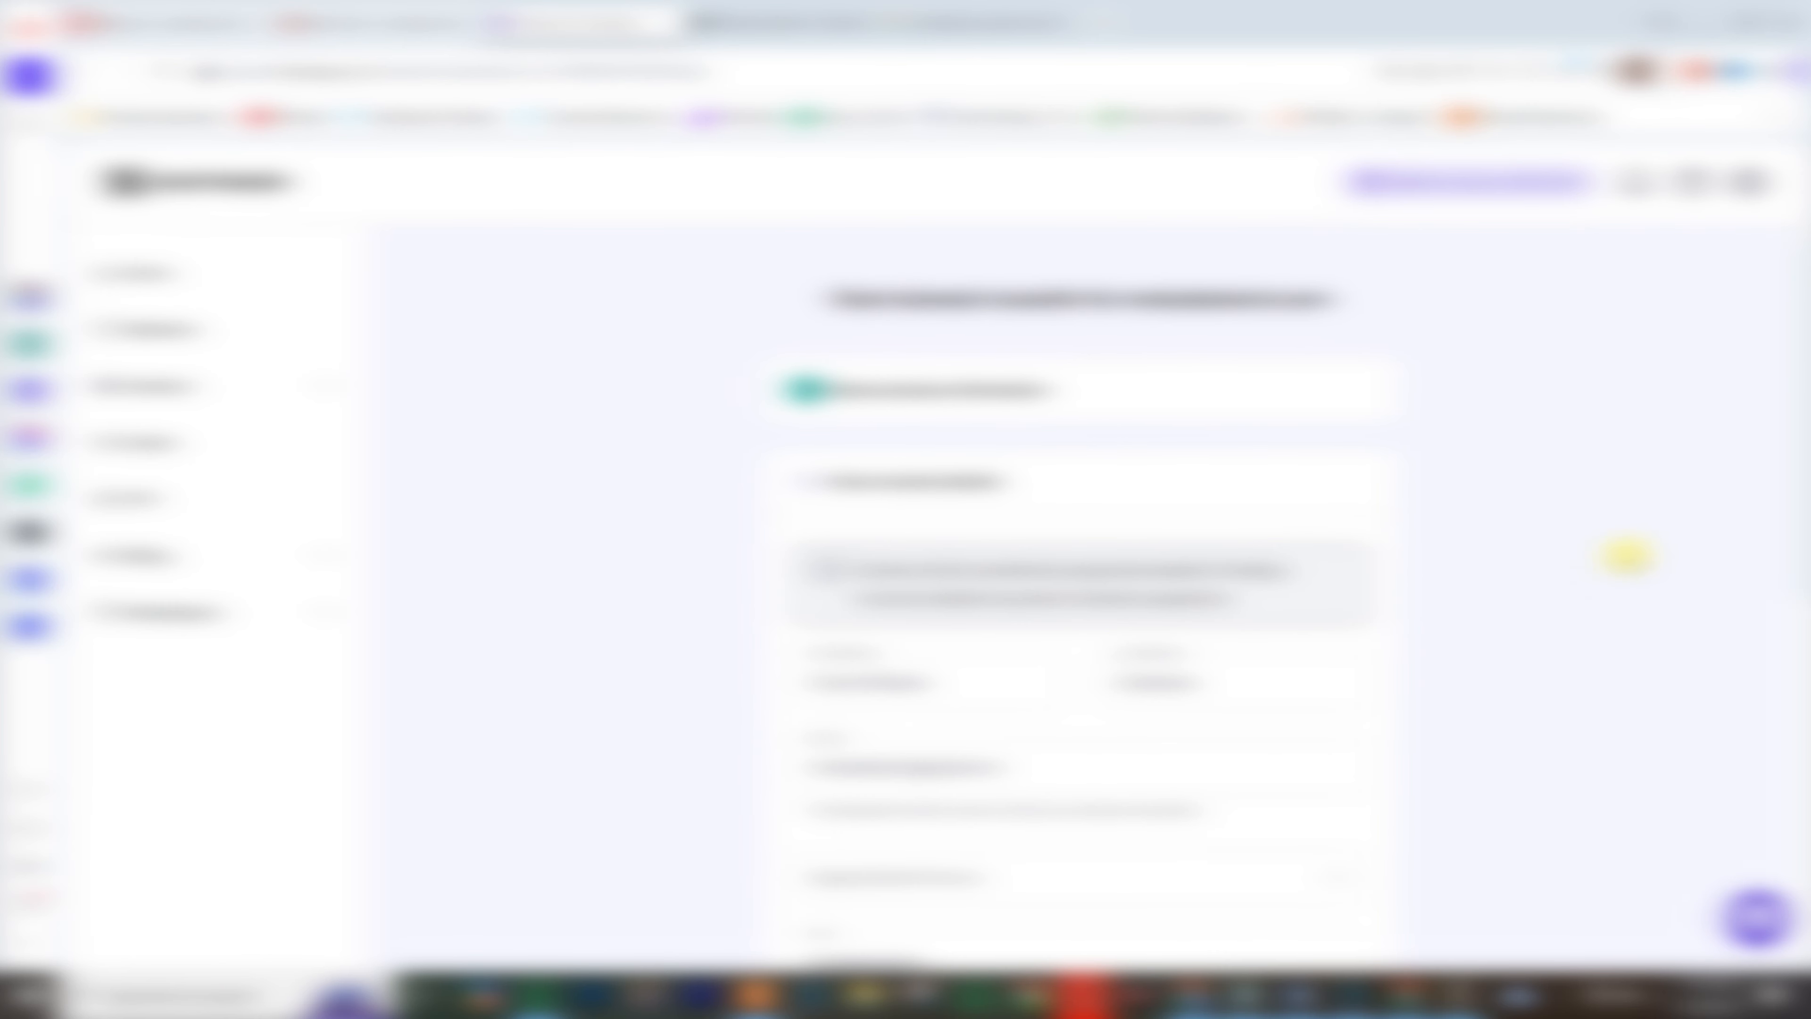
pyautogui.moveTo(1799, 500); pyautogui.dragTo(1802, 592)
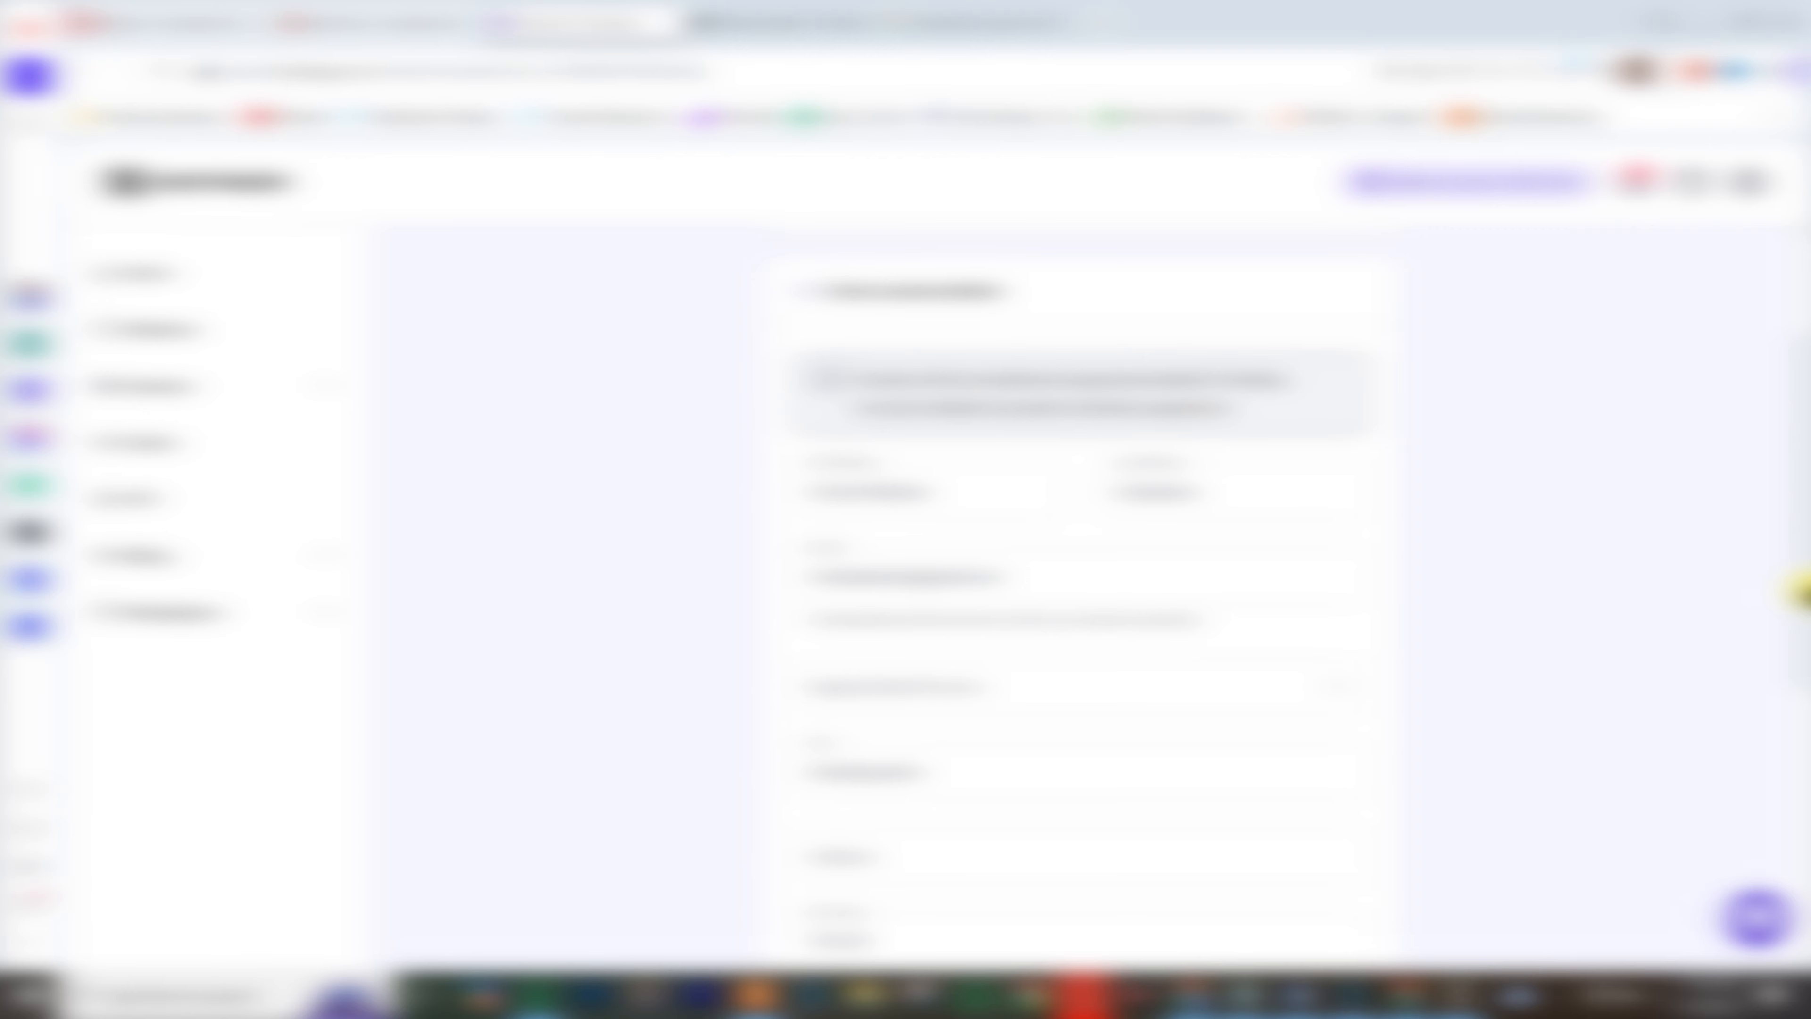
pyautogui.moveTo(1801, 592); pyautogui.dragTo(1805, 910)
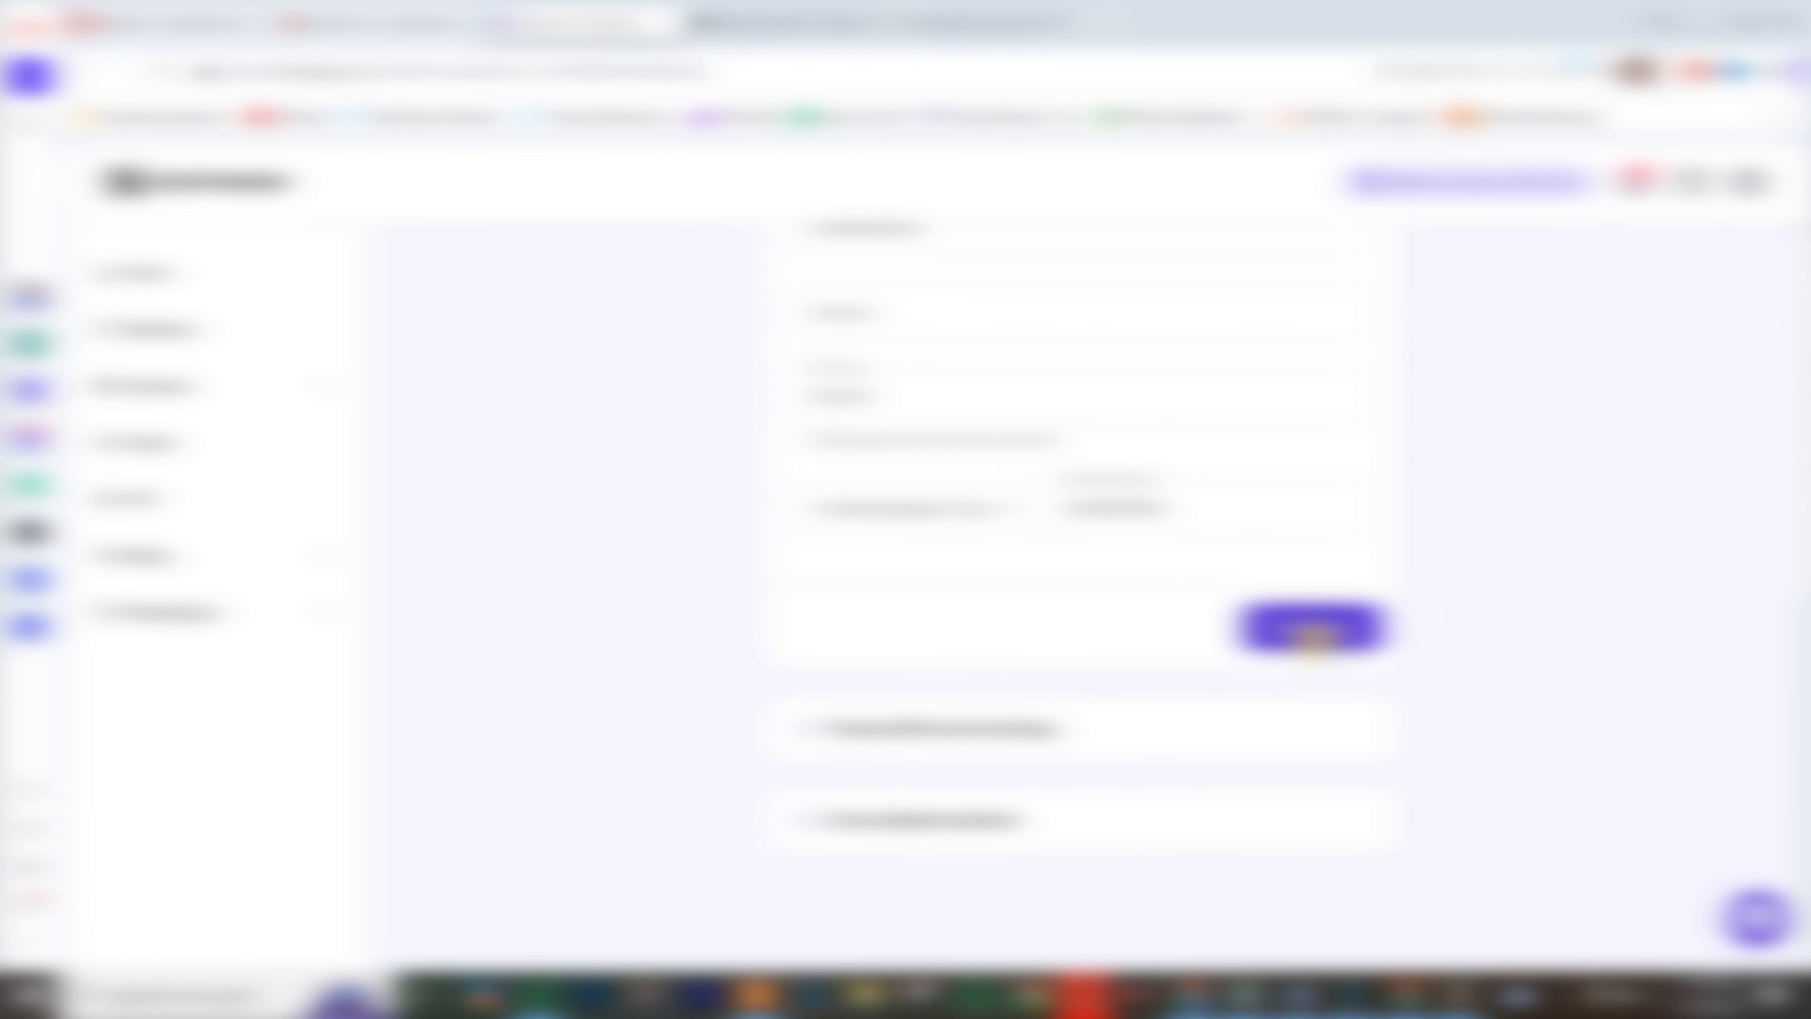
pyautogui.click(1310, 628)
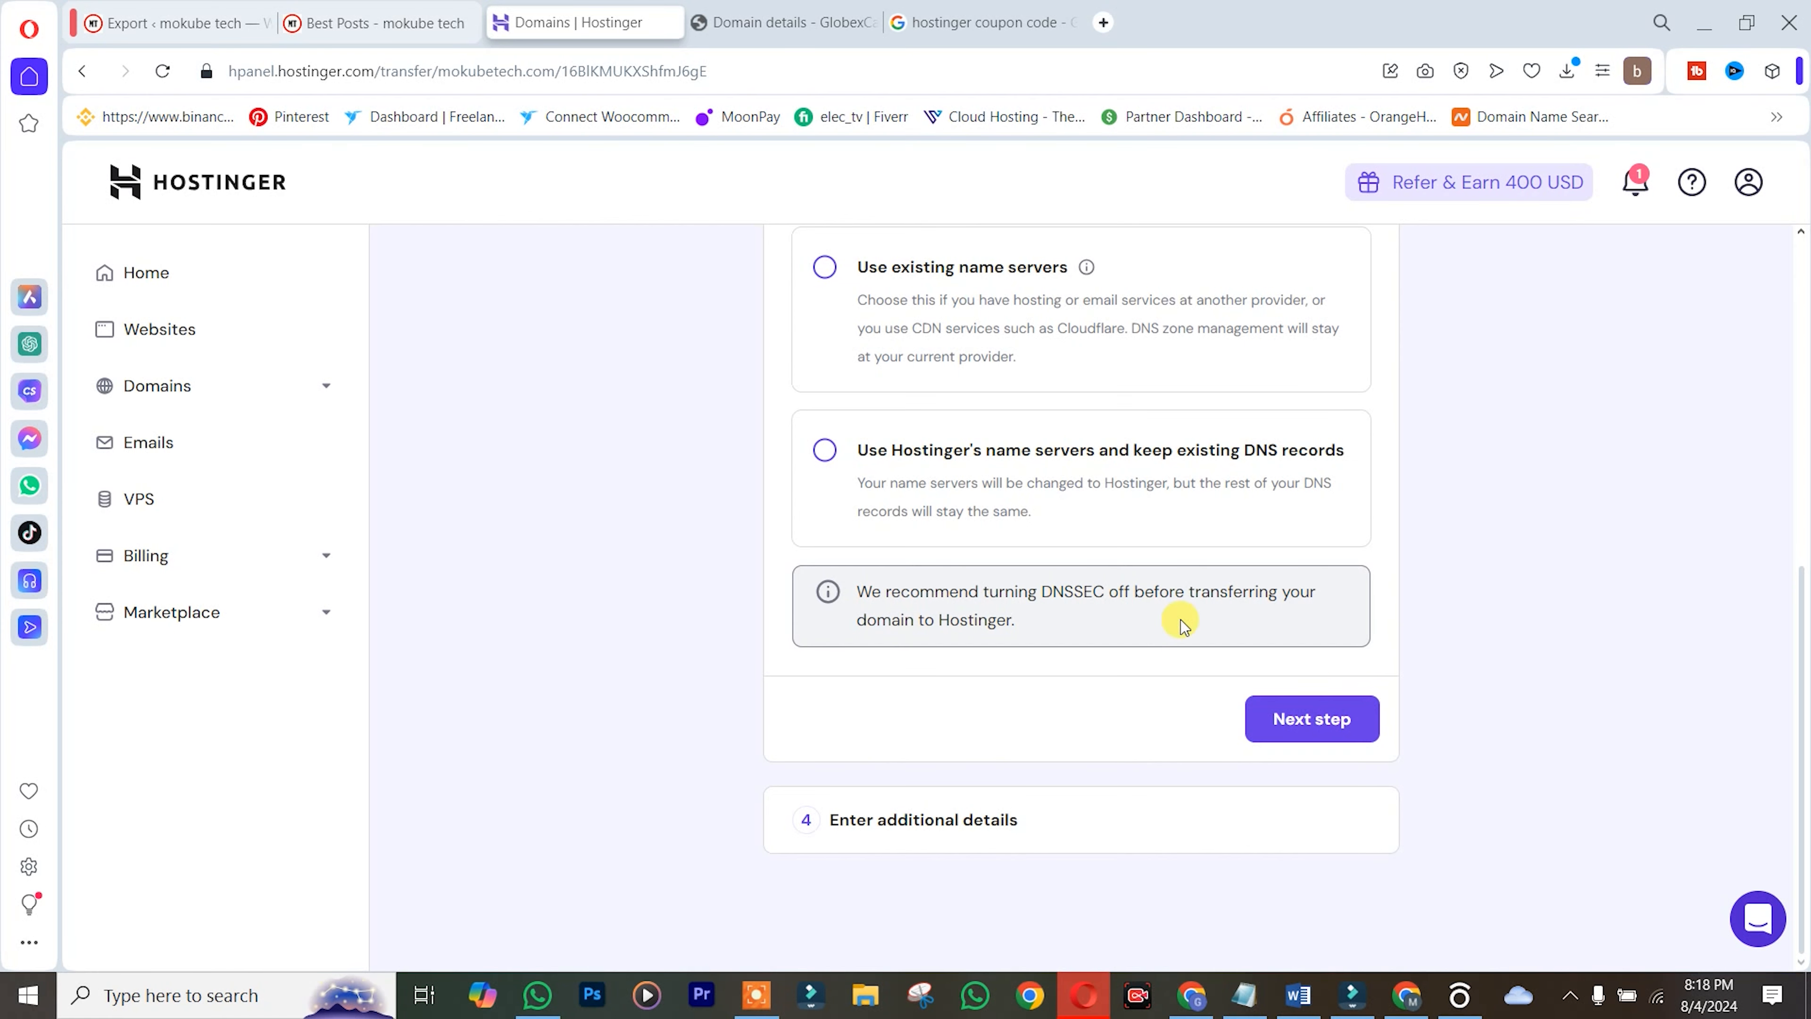
# Keep 'Use Hostinger's name servers' selected and continue past the DNS settings step
pyautogui.scroll(4, 1805, 435)
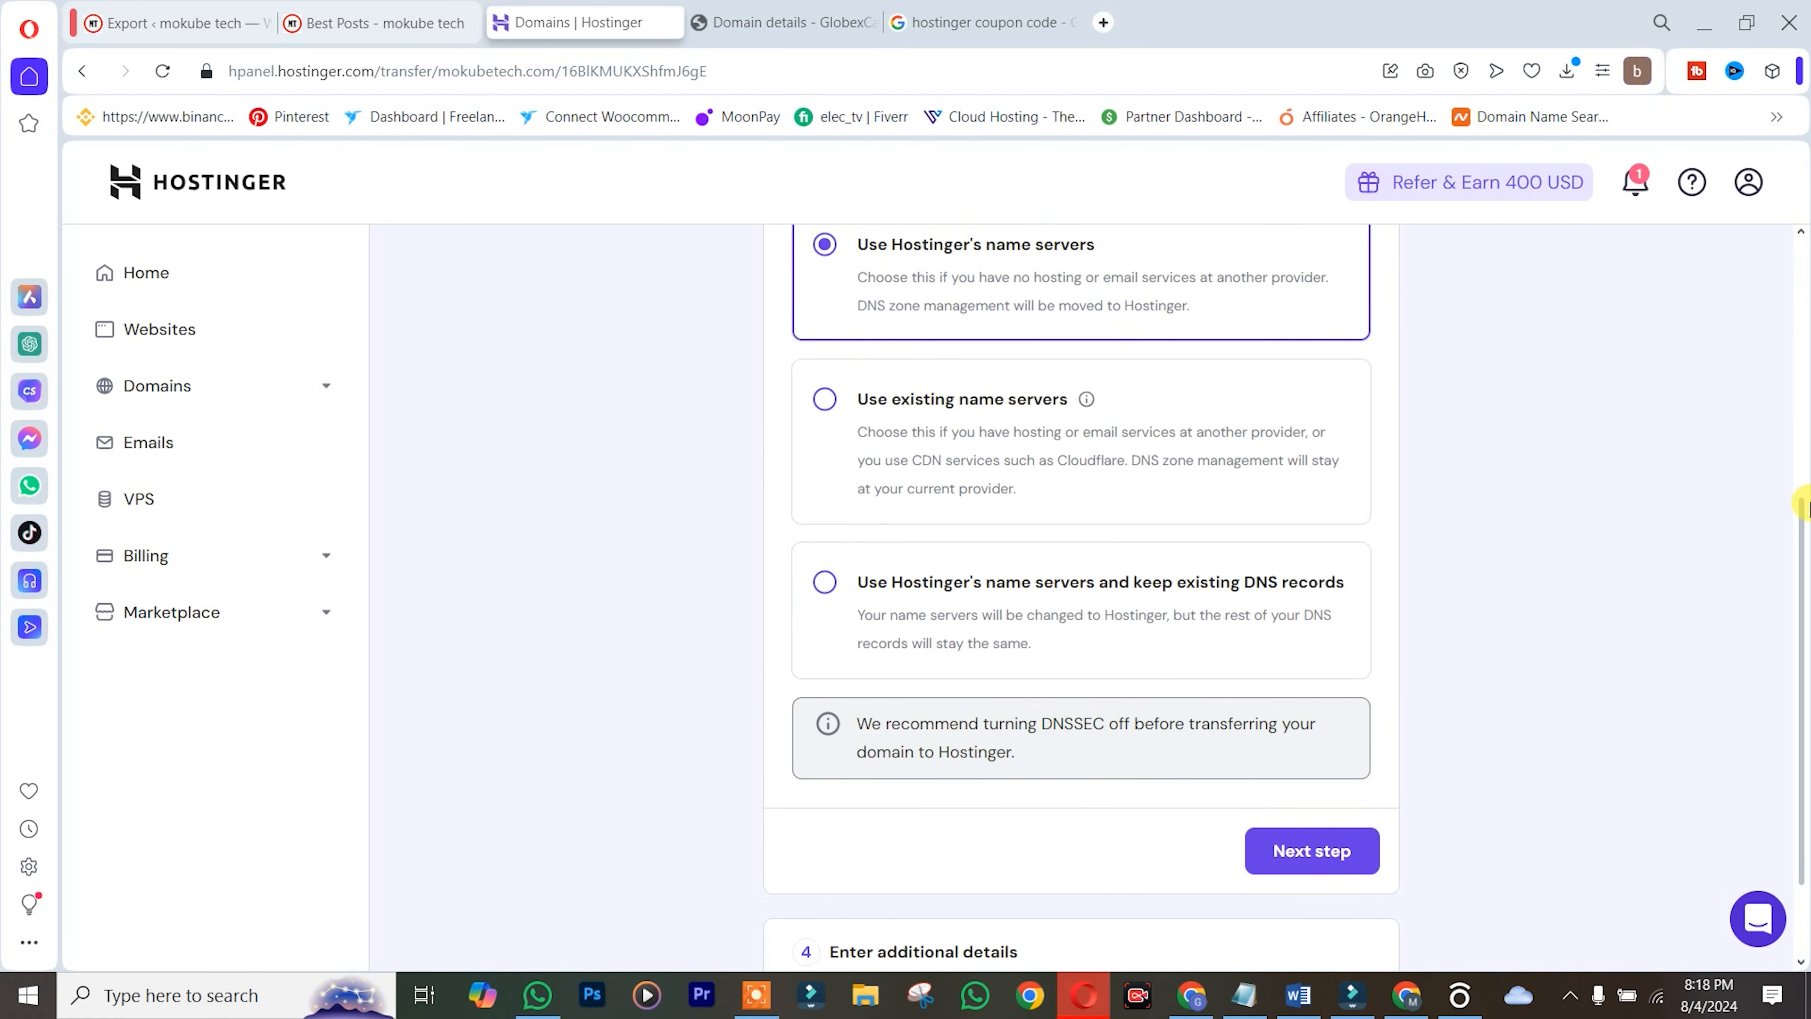
pyautogui.scroll(-1, 1804, 428)
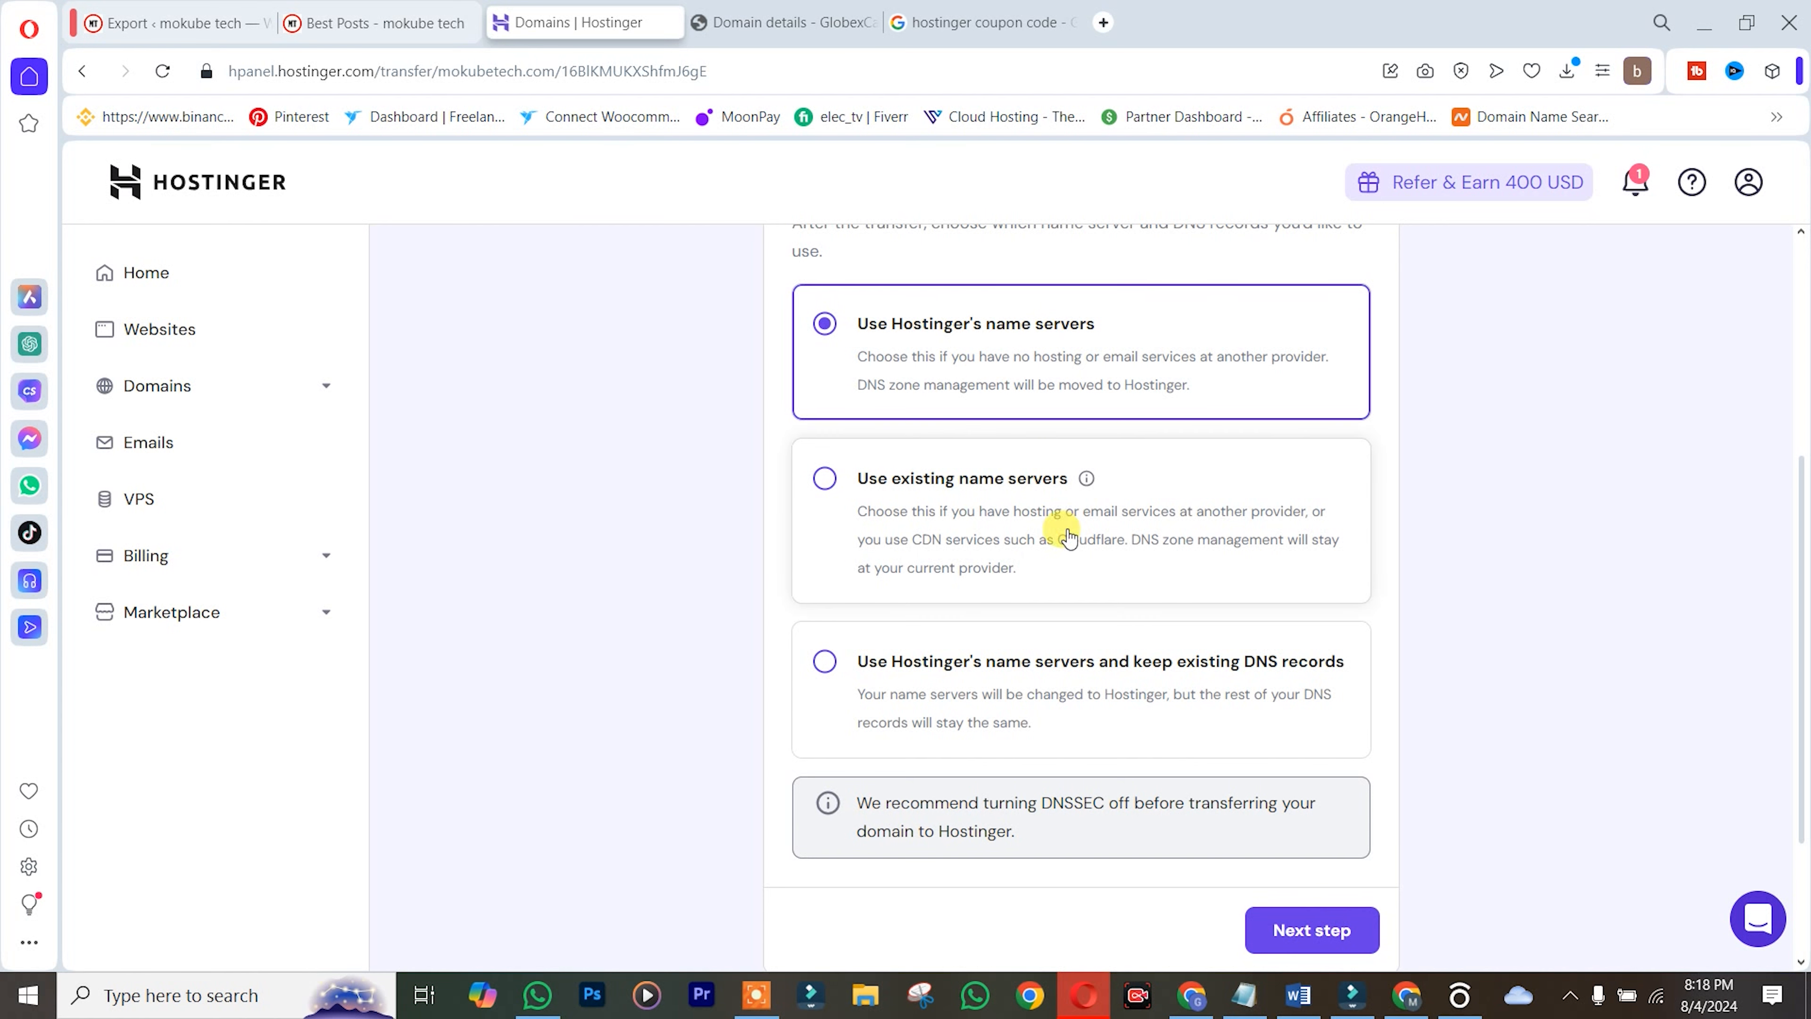
pyautogui.click(1292, 940)
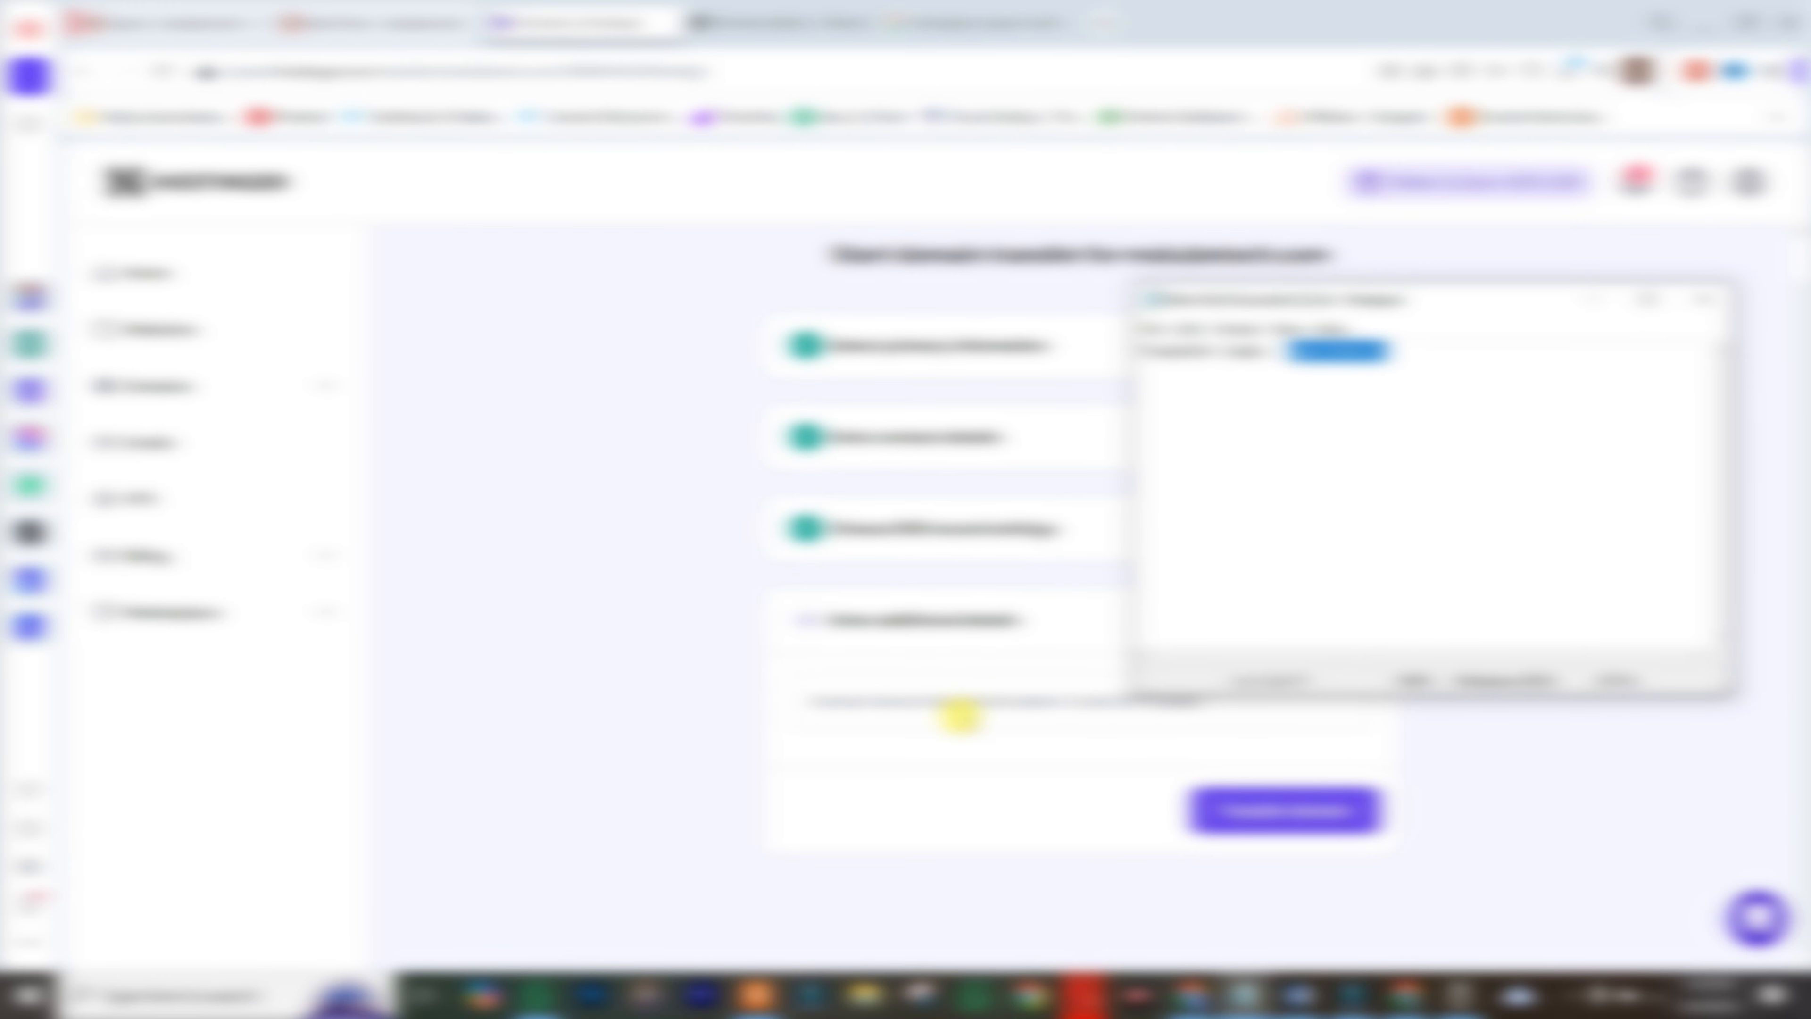
# Paste the EPP authorization code and start the mokubetech.com transfer
pyautogui.click(969, 713)
pyautogui.hotkey('ctrl', 'v')
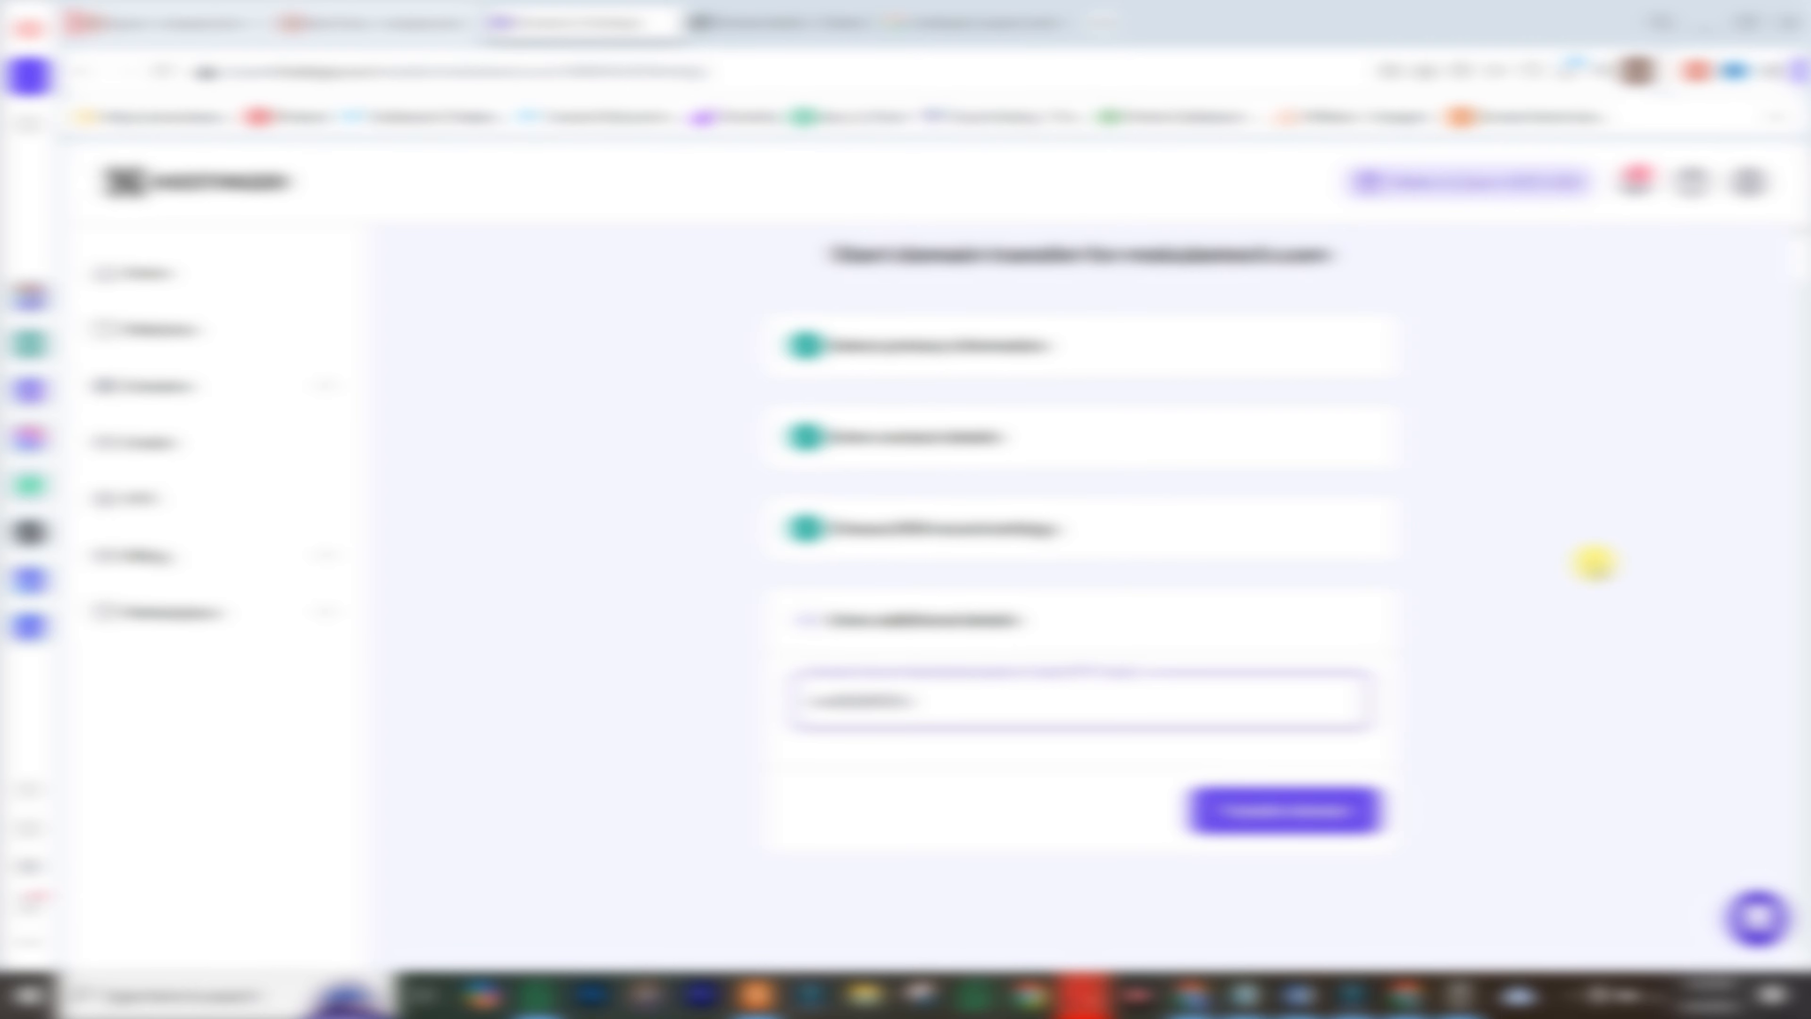
pyautogui.click(1287, 813)
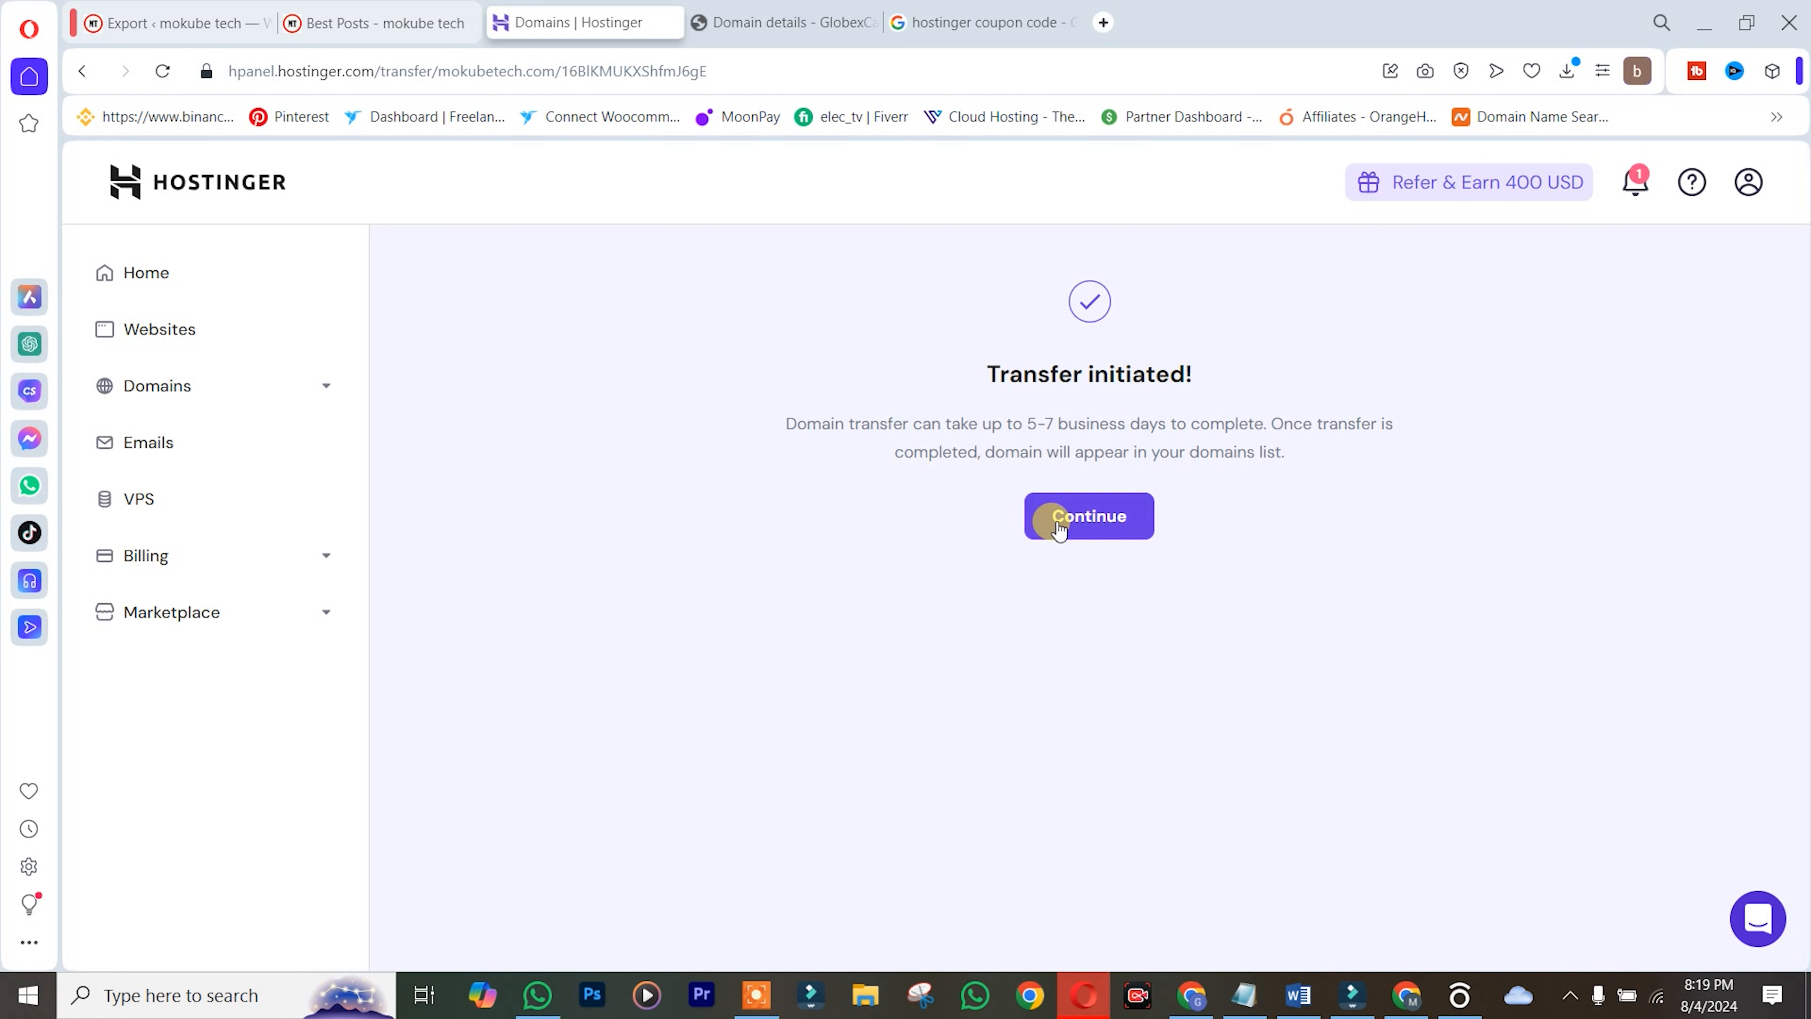
pyautogui.click(1092, 528)
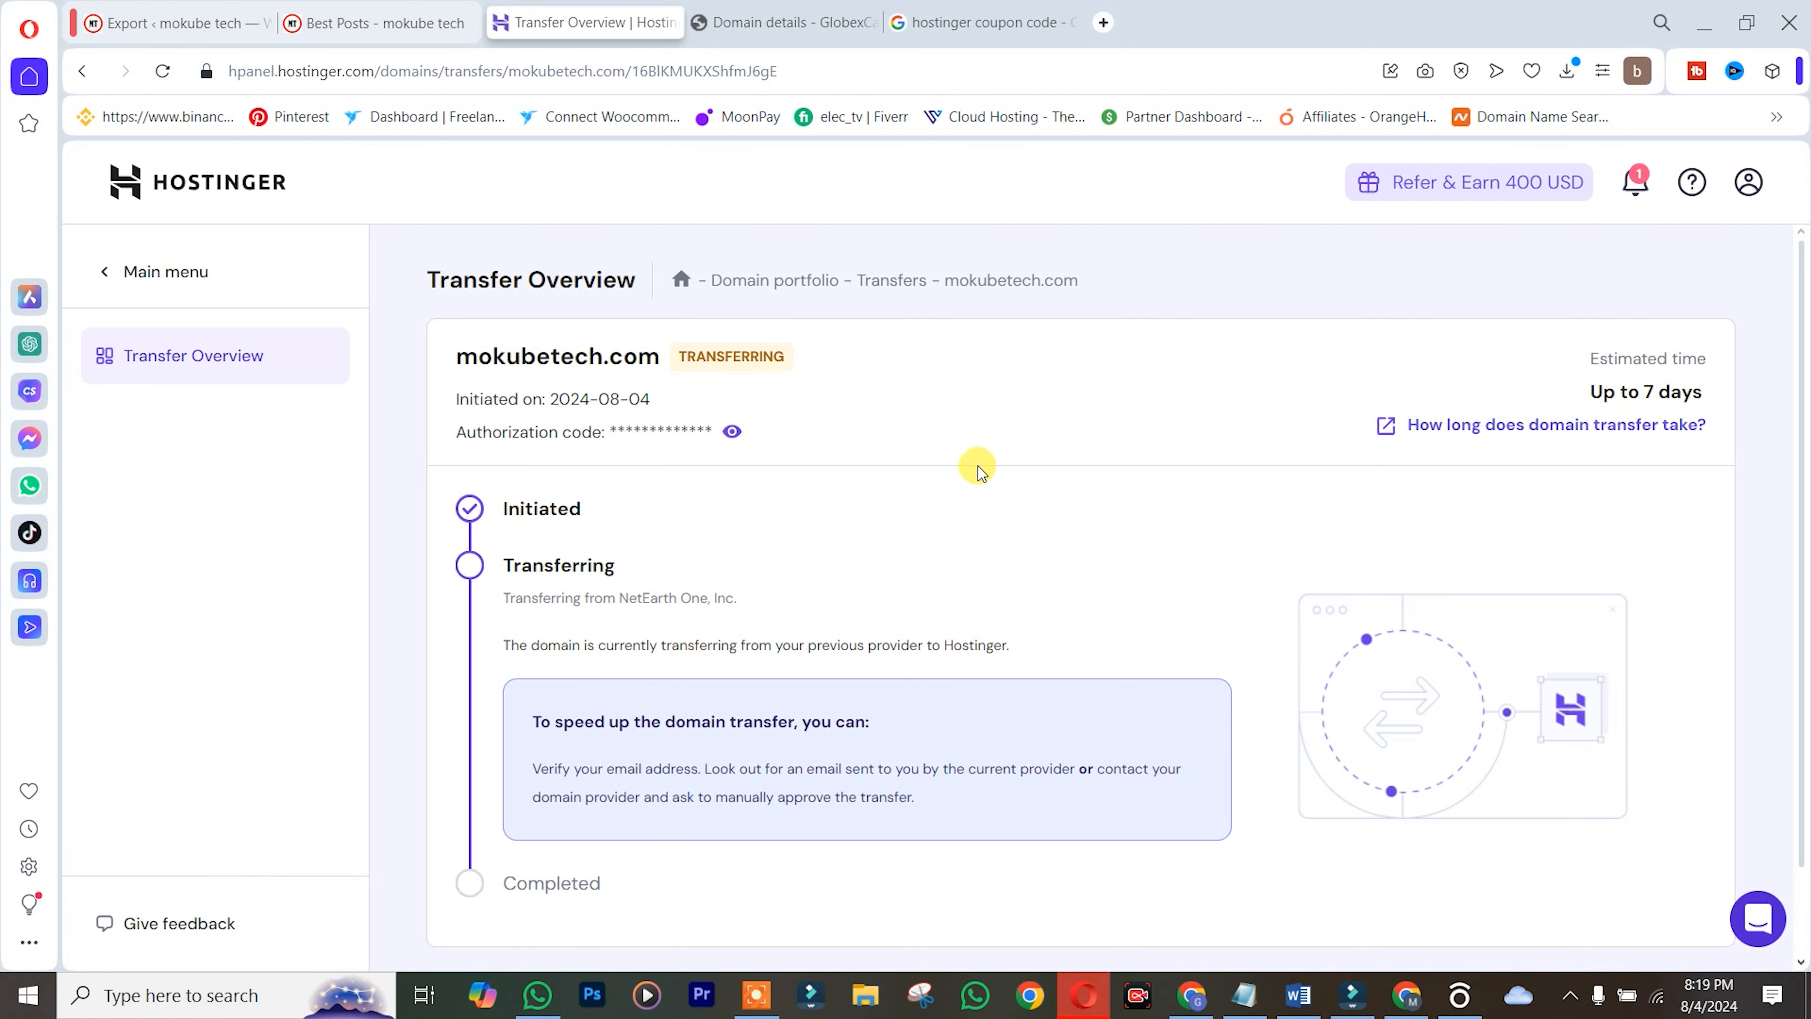
# Scroll through the Transfer Overview showing Transferring status and an up-to-7-day estimate
pyautogui.scroll(-1, 975, 471)
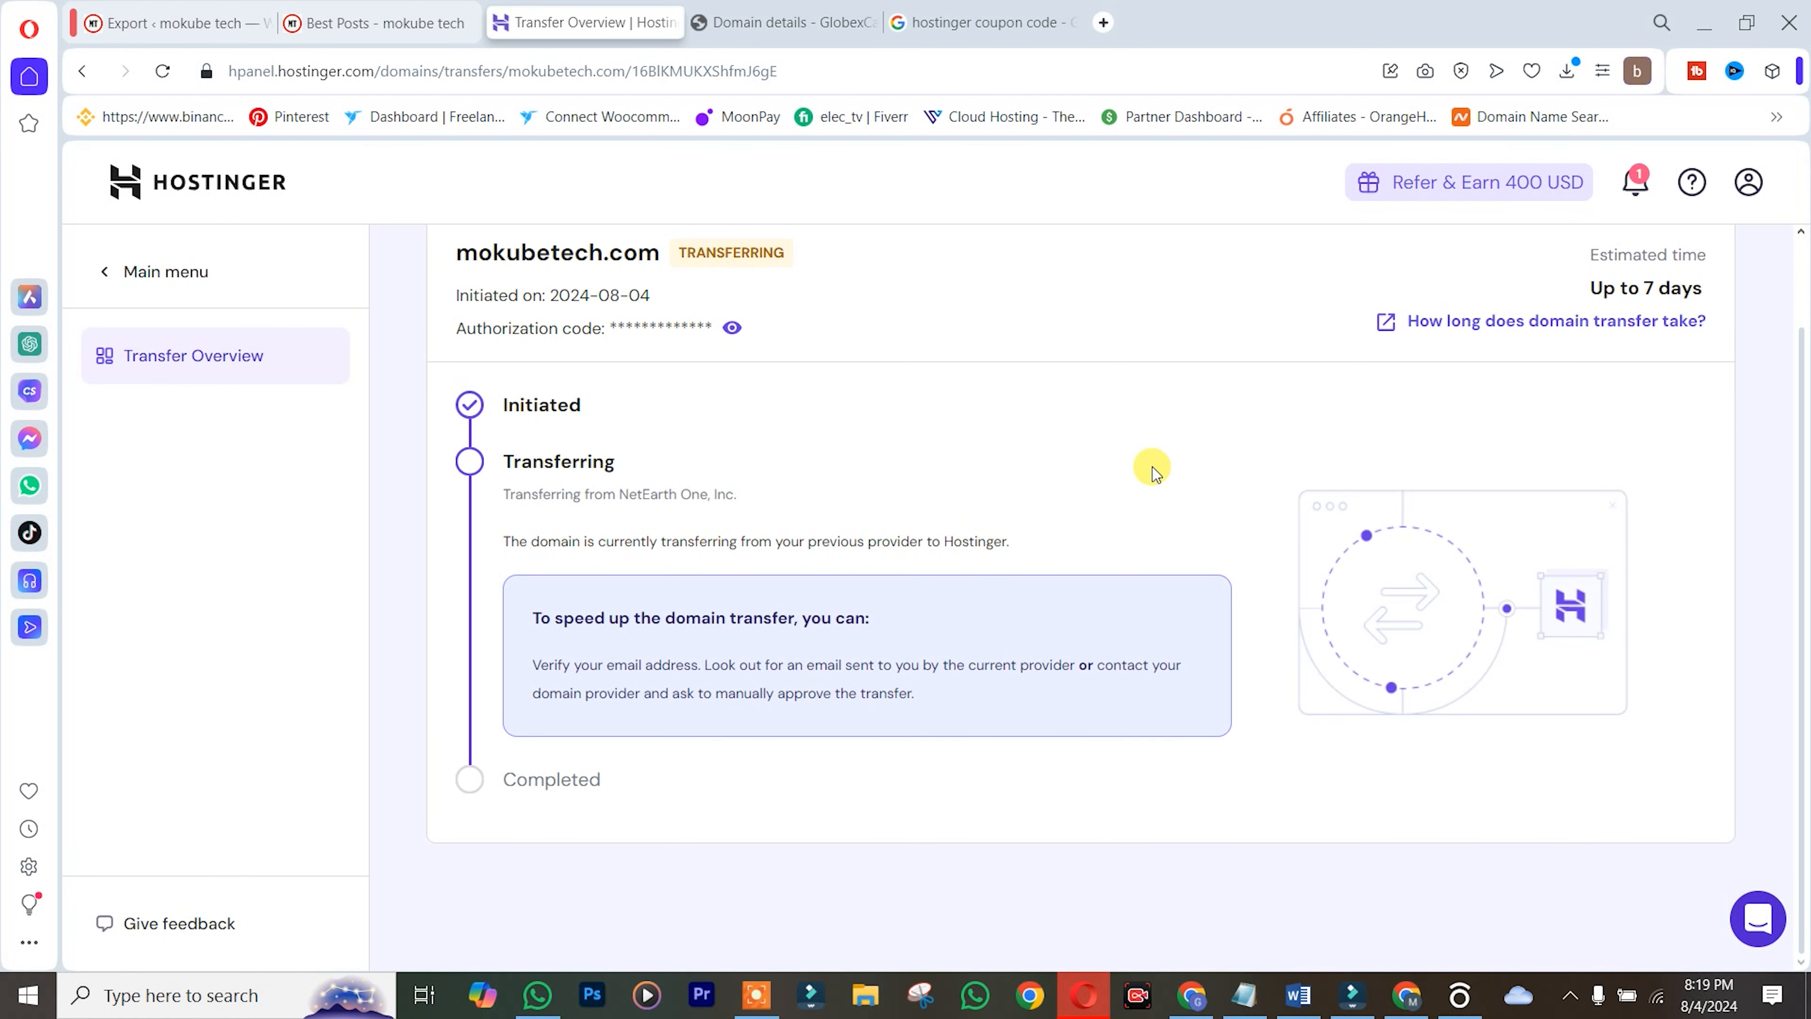
pyautogui.scroll(1, 1150, 469)
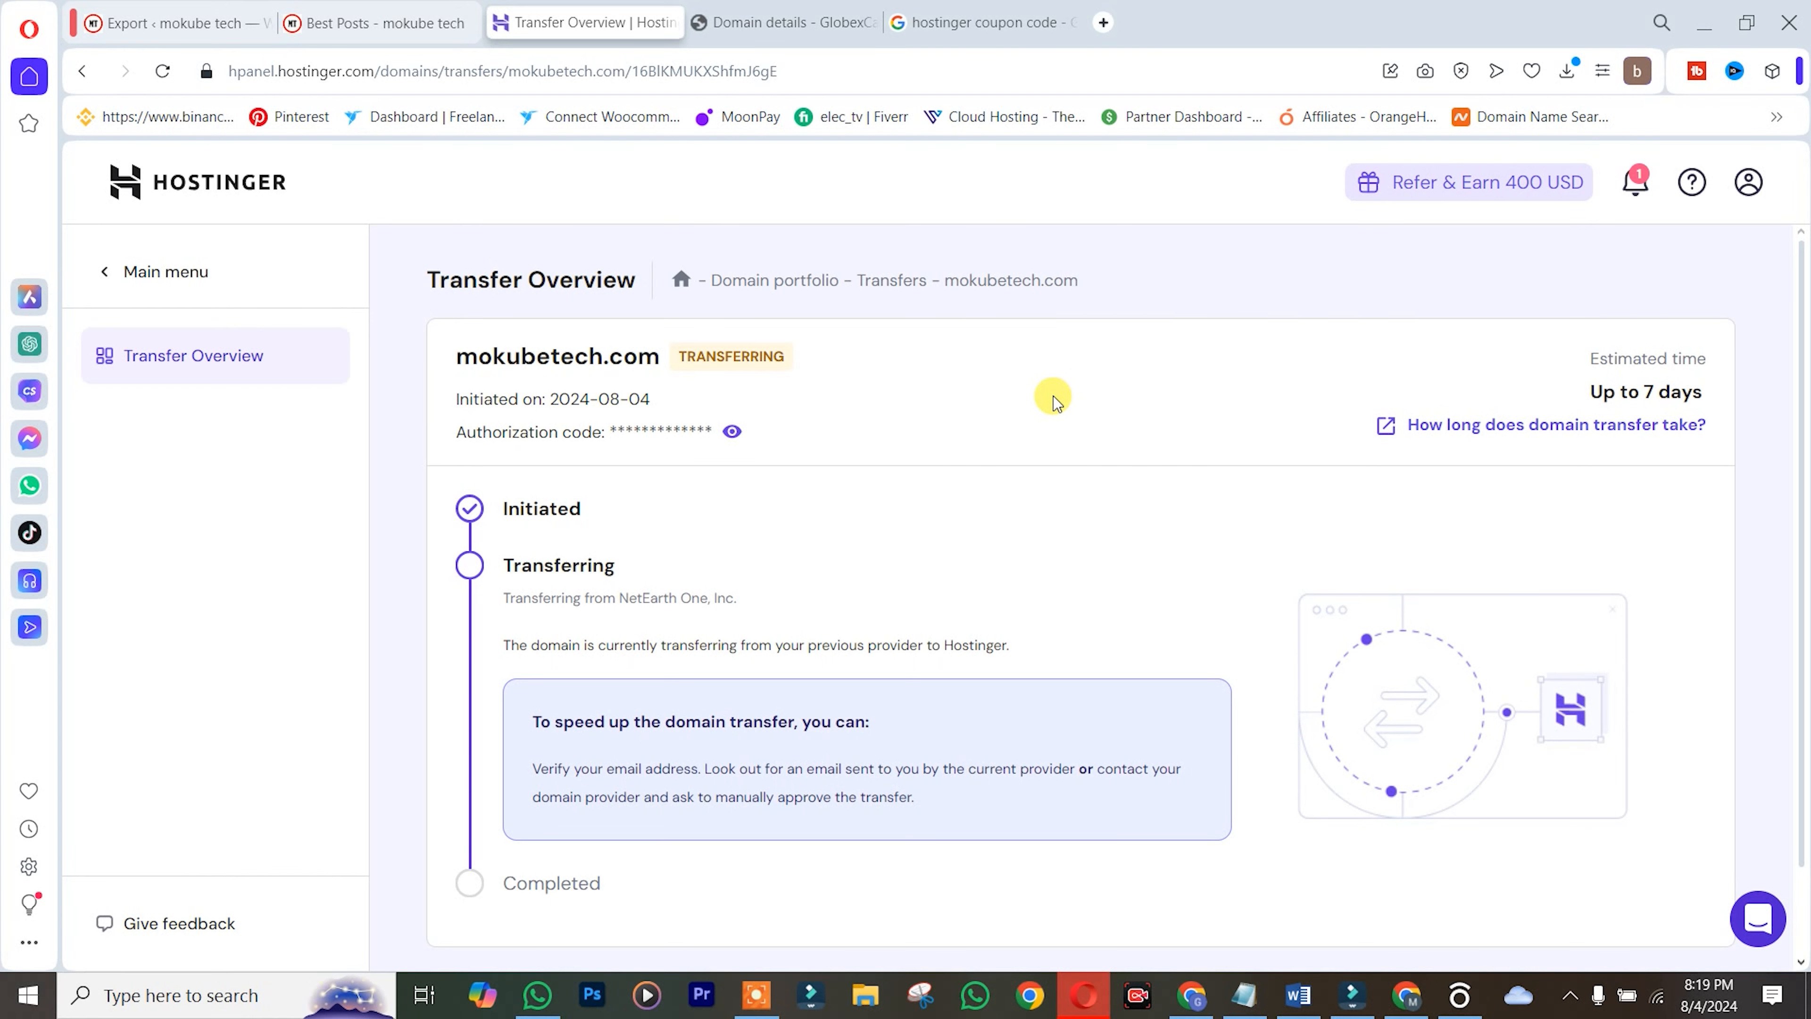
pyautogui.scroll(-1, 996, 493)
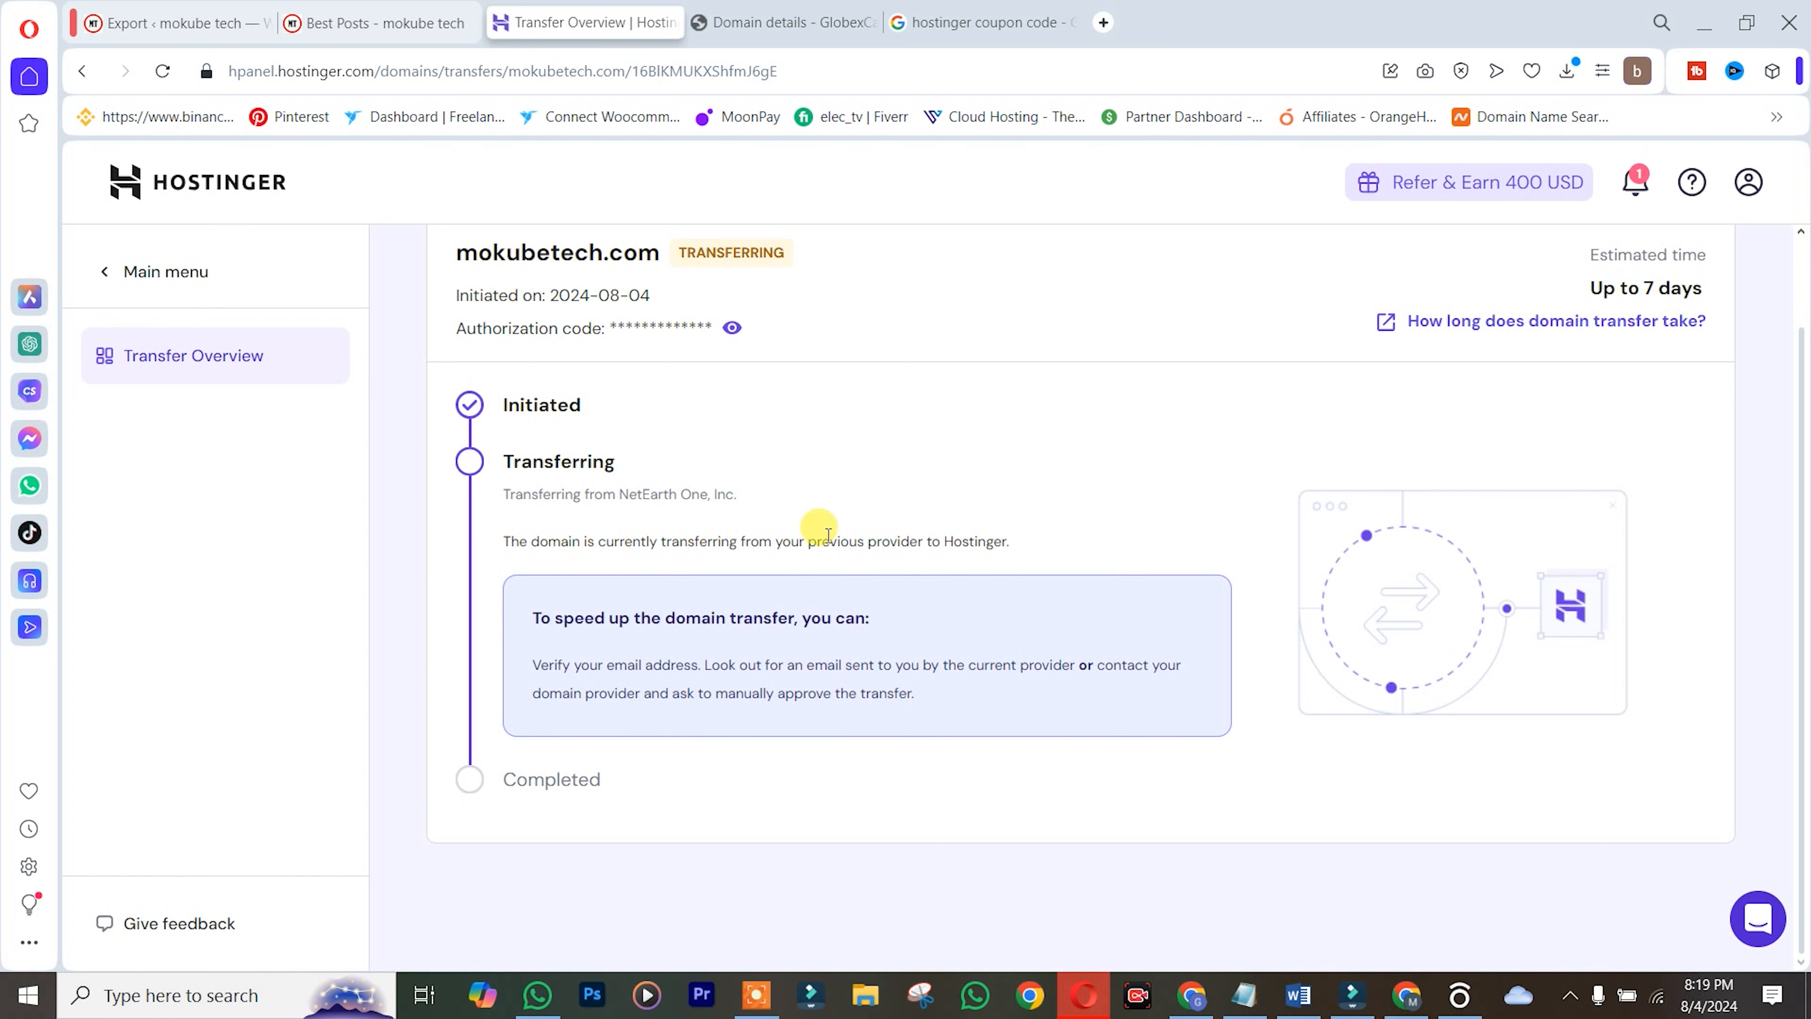
pyautogui.scroll(1, 927, 503)
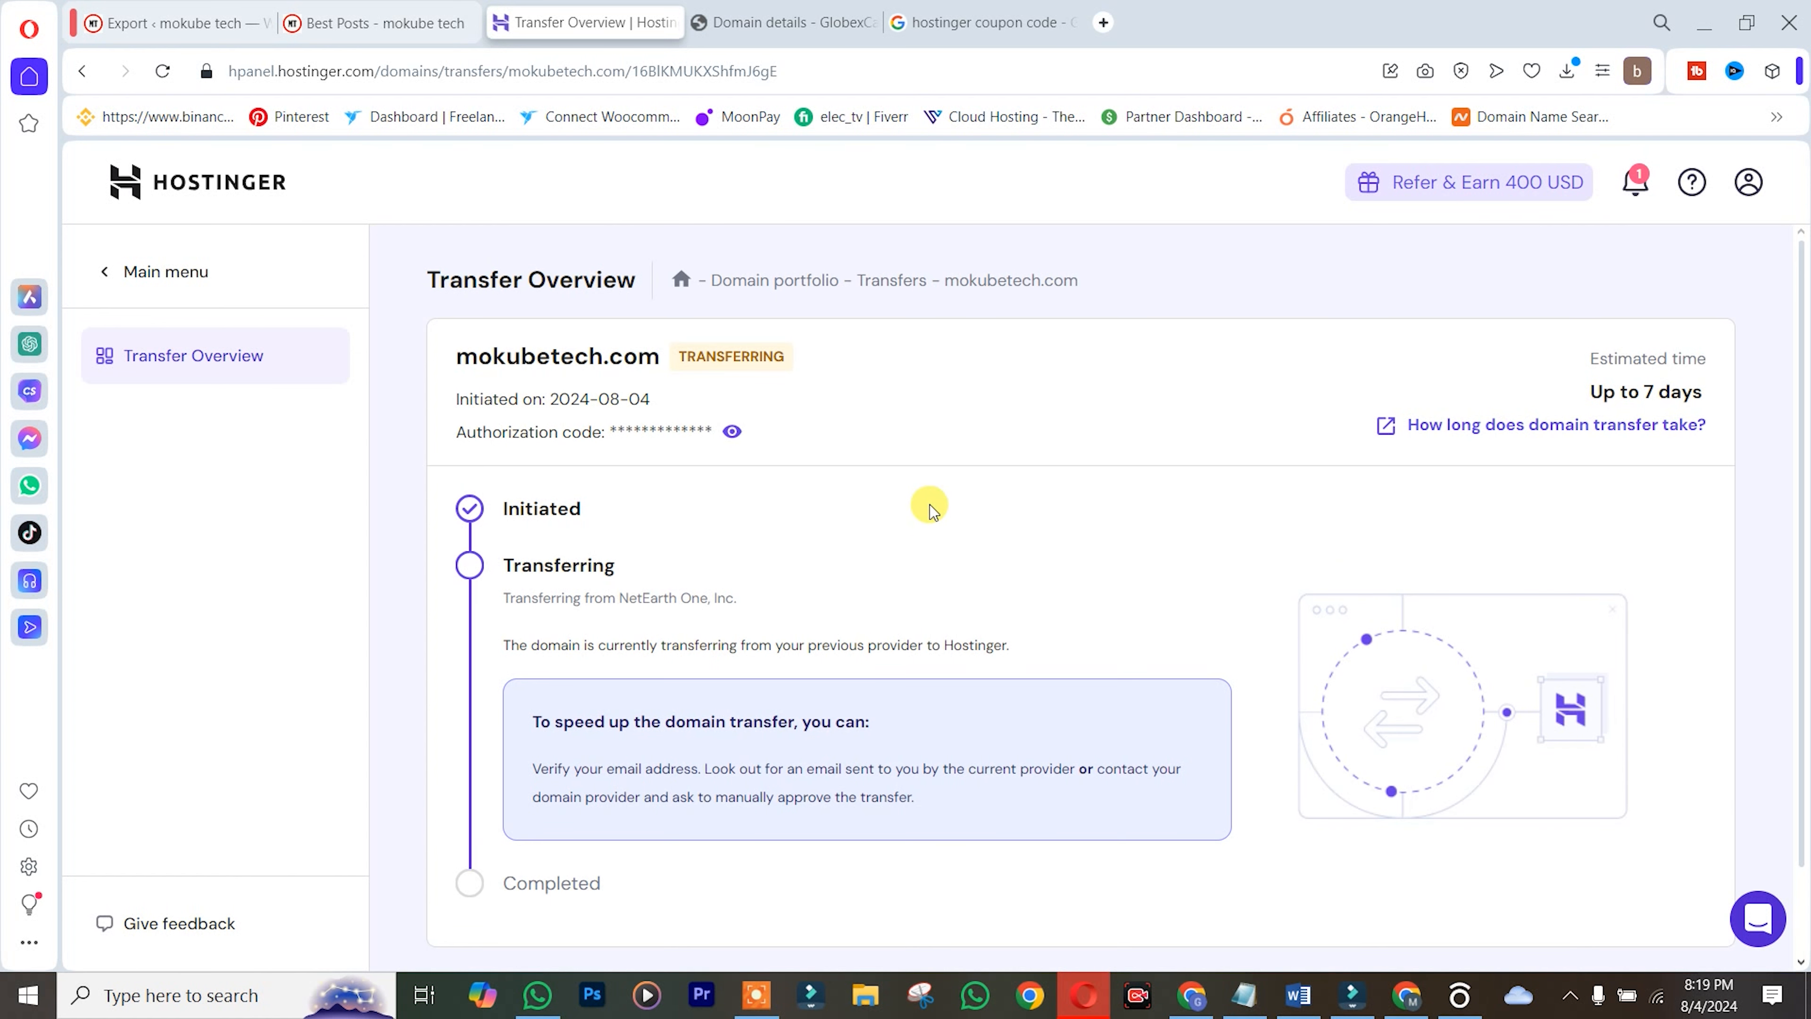